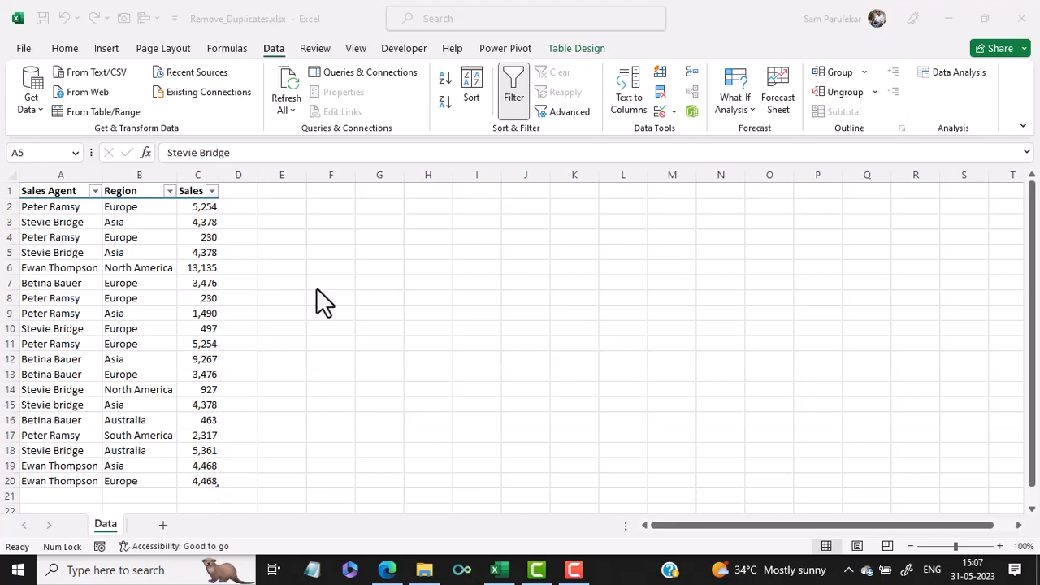
- Compare the row 2 record with the records in rows 4 and 11 to check for duplicates across all three columns
click(563, 264)
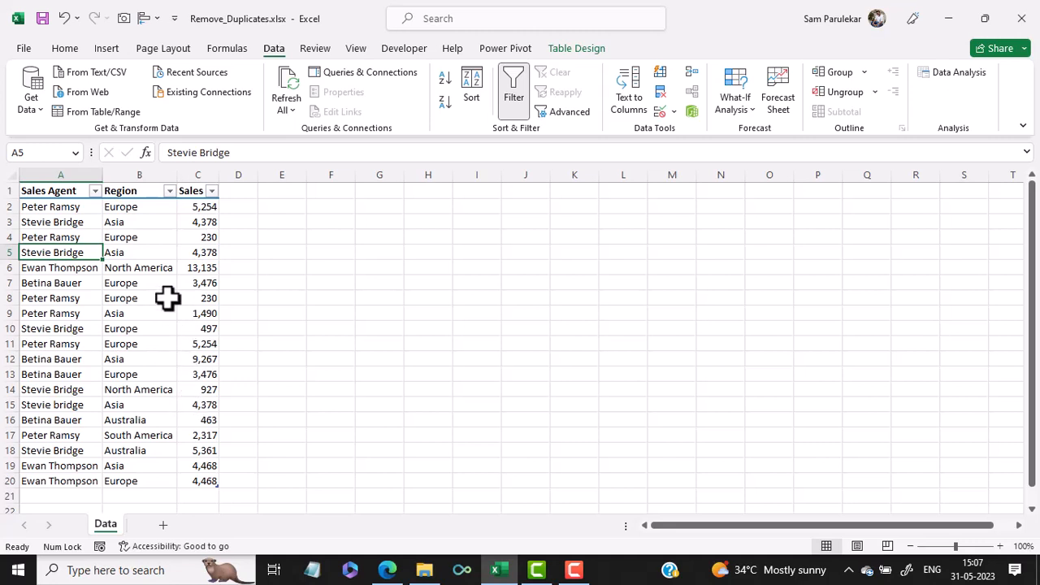
click(55, 208)
drag(56, 208, 213, 212)
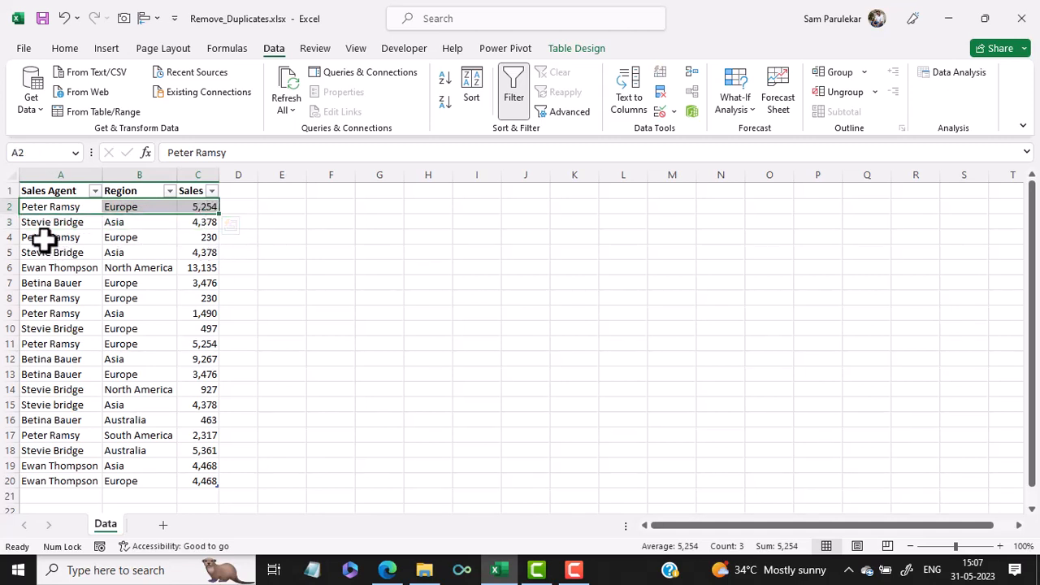
drag(45, 239, 211, 242)
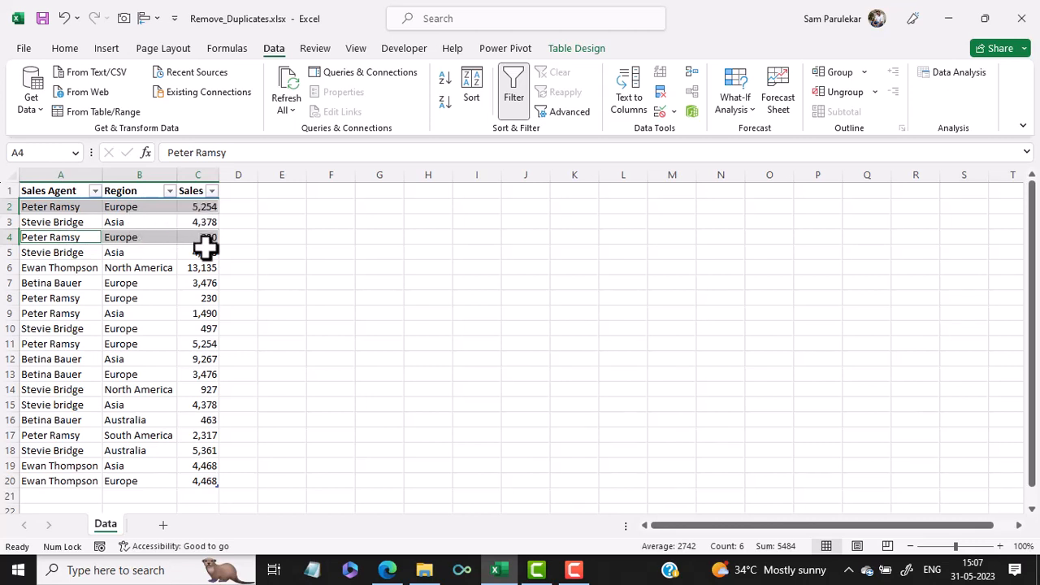
drag(51, 207, 196, 208)
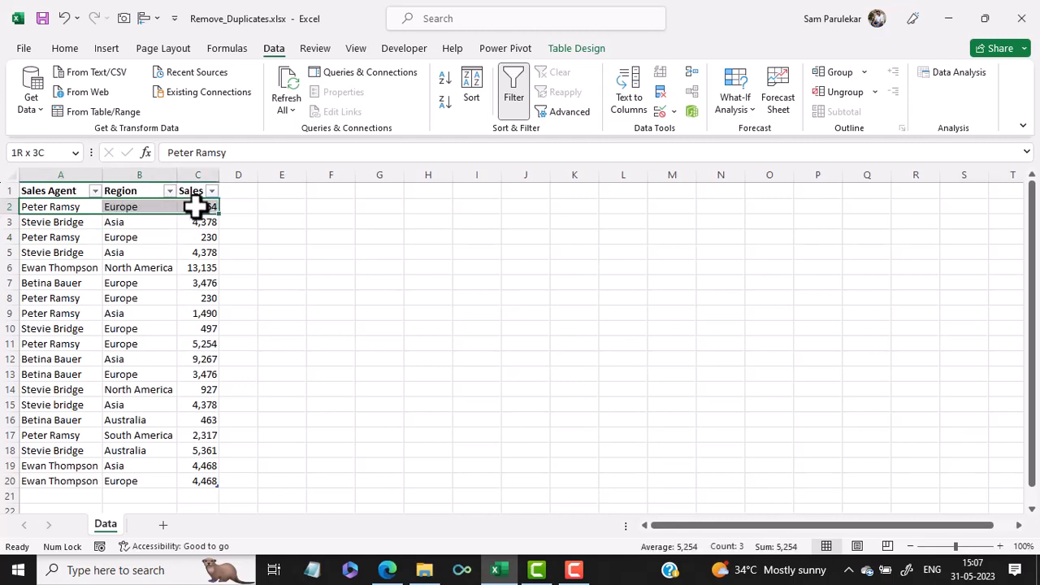
ctrl+drag(49, 343, 191, 343)
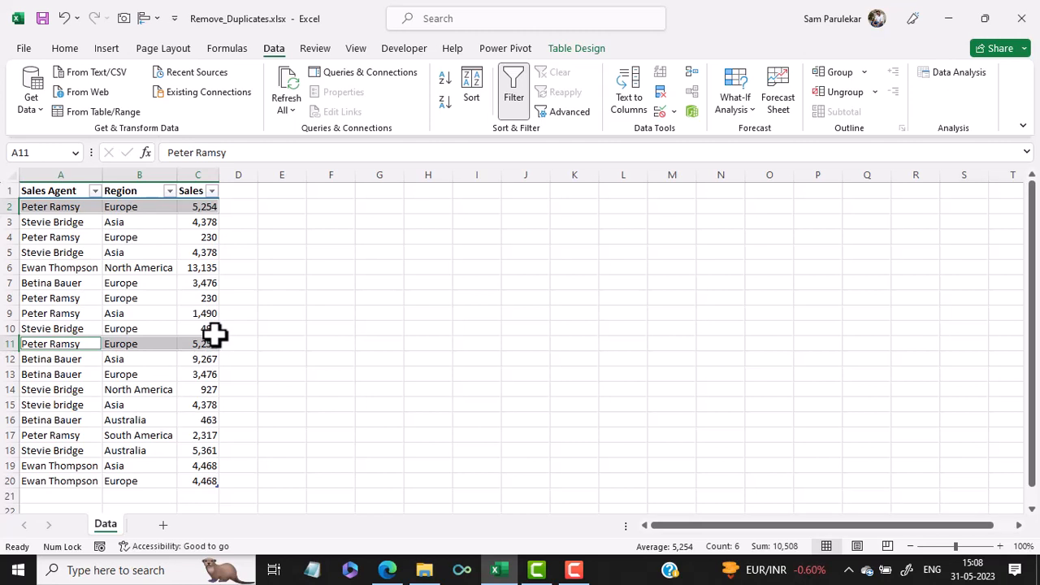
click(291, 253)
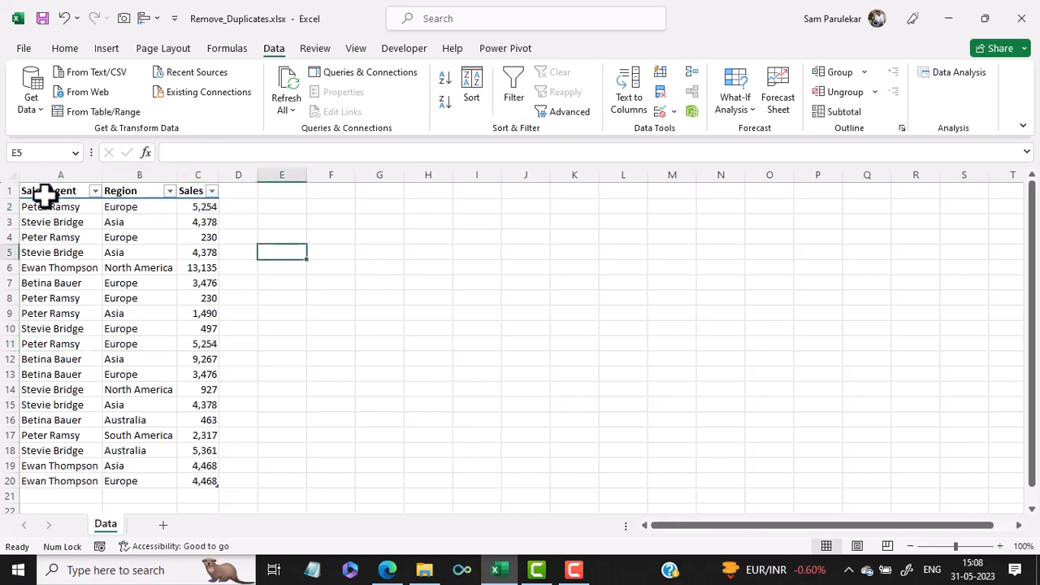
- Copy the sales table in A1:C20 and paste it at cell E1
drag(38, 188, 163, 479)
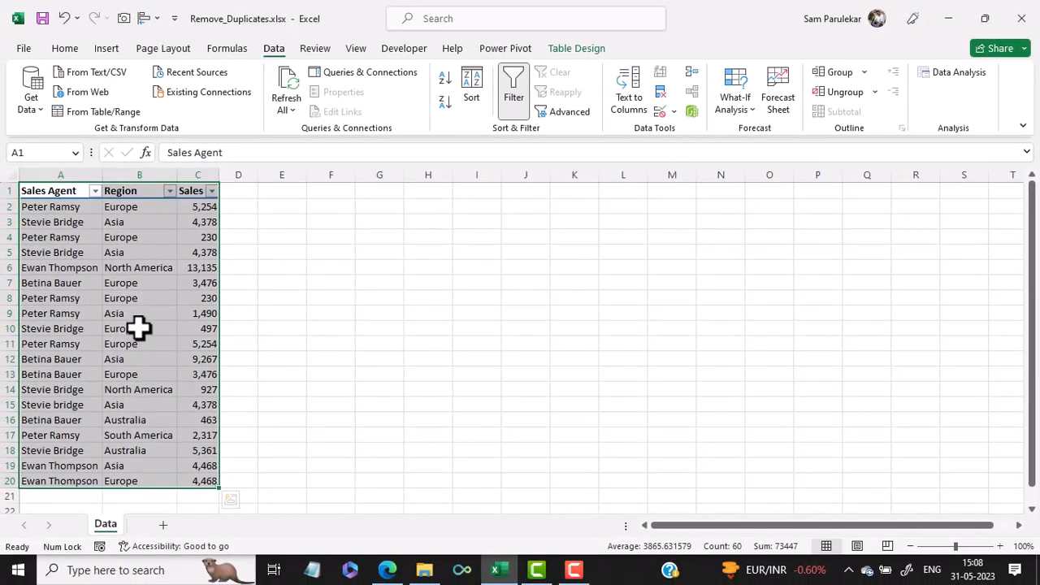
key(ctrl+c)
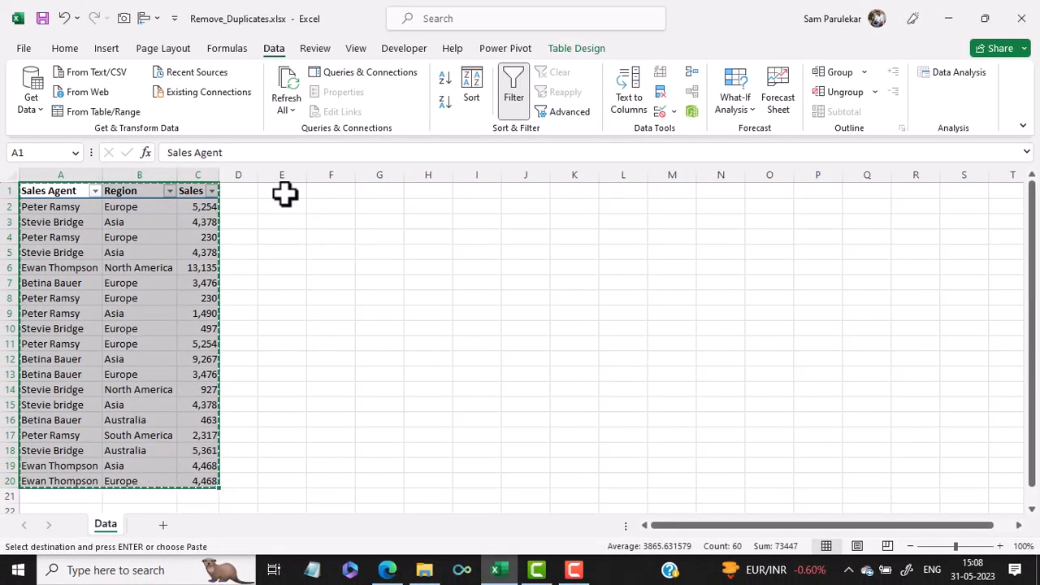
click(286, 192)
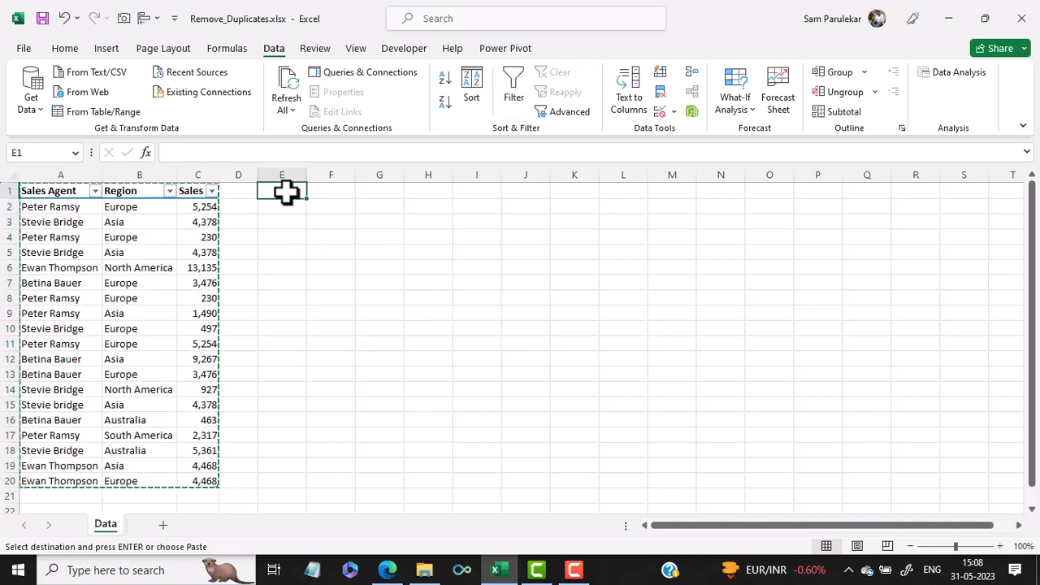
key(ctrl+v)
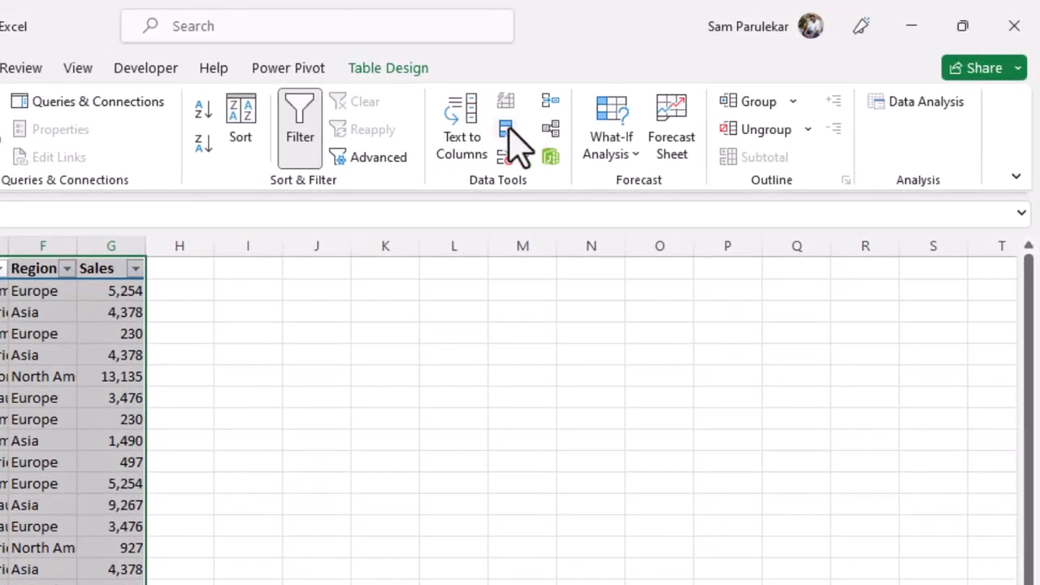
- Remove duplicates from the copied table, comparing Sales Agent, Region and Sales, with the data marked as having headers
click(509, 129)
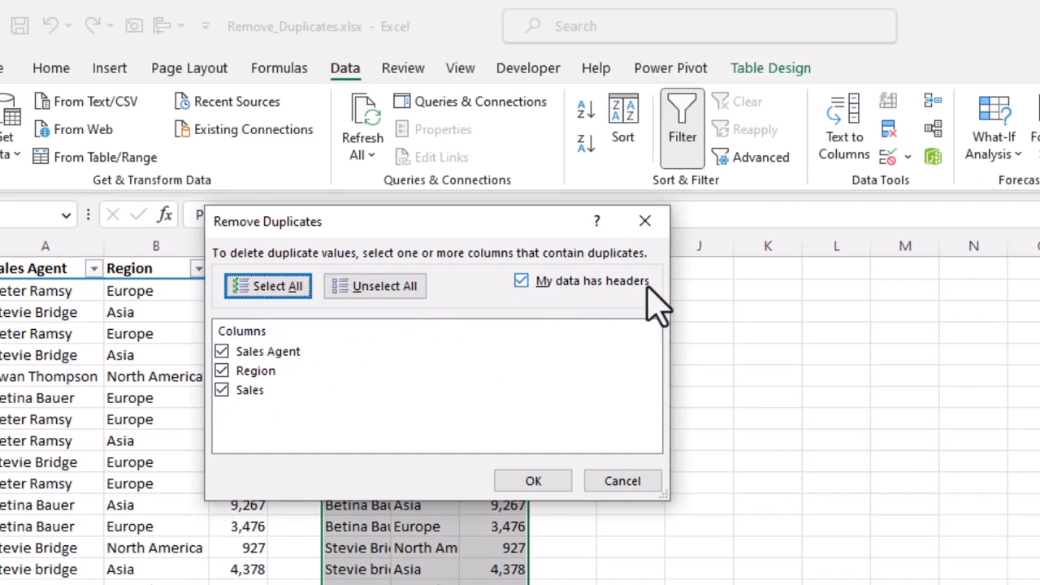
click(533, 482)
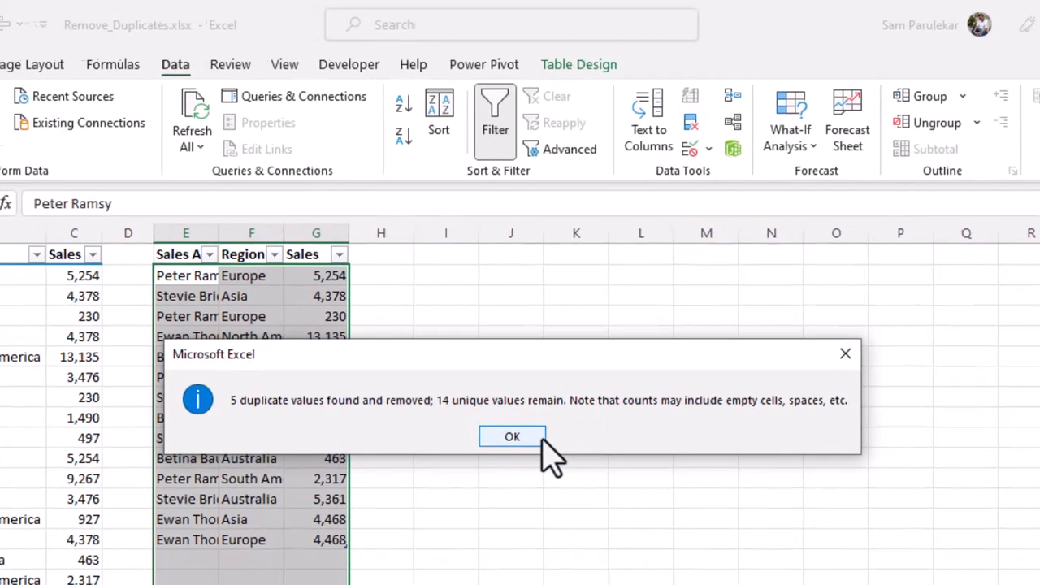
click(533, 465)
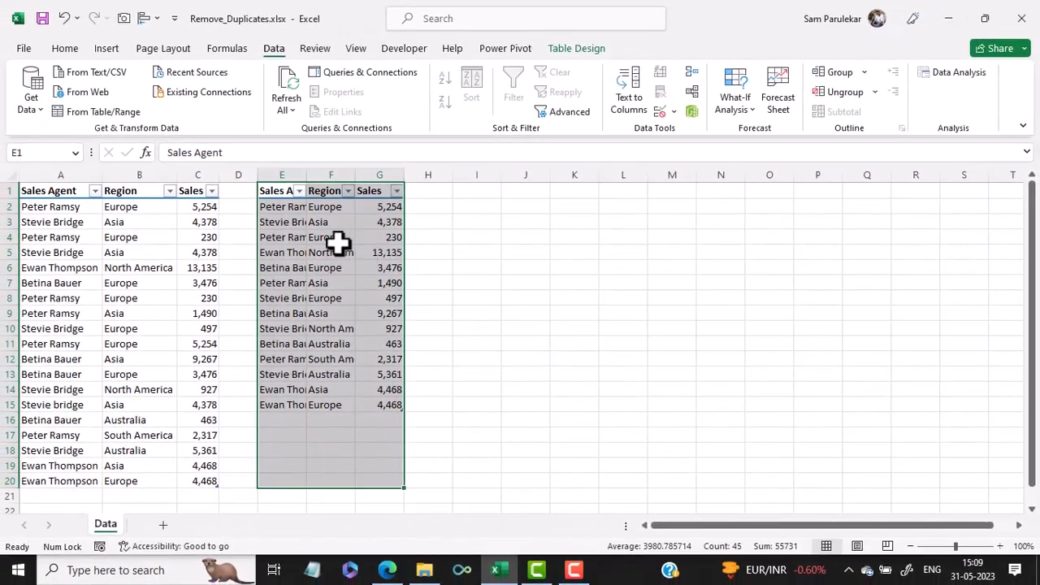
- Autofit the widths of columns E, F and G to their contents
double_click(307, 174)
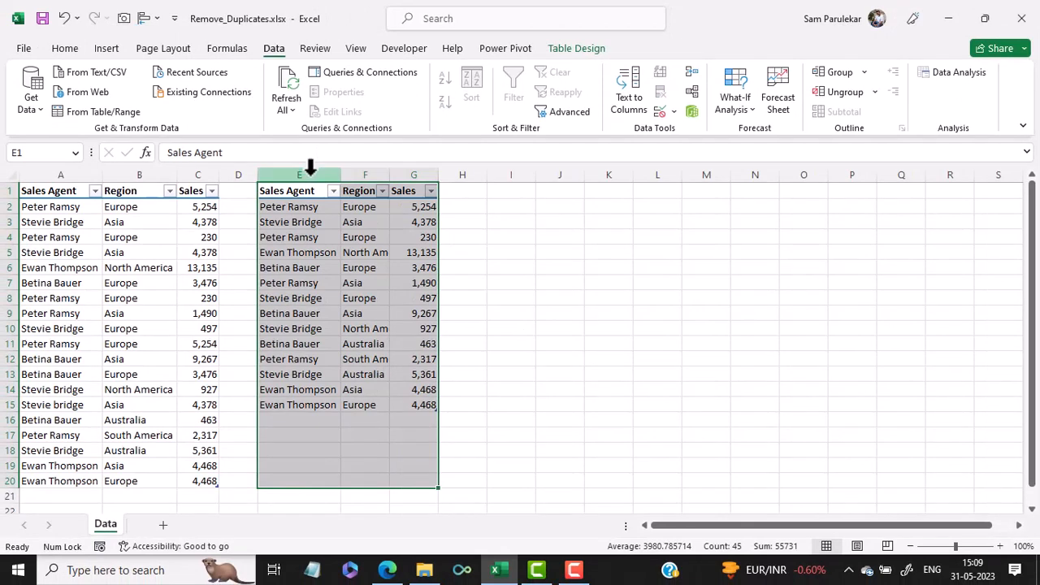
double_click(389, 174)
double_click(462, 174)
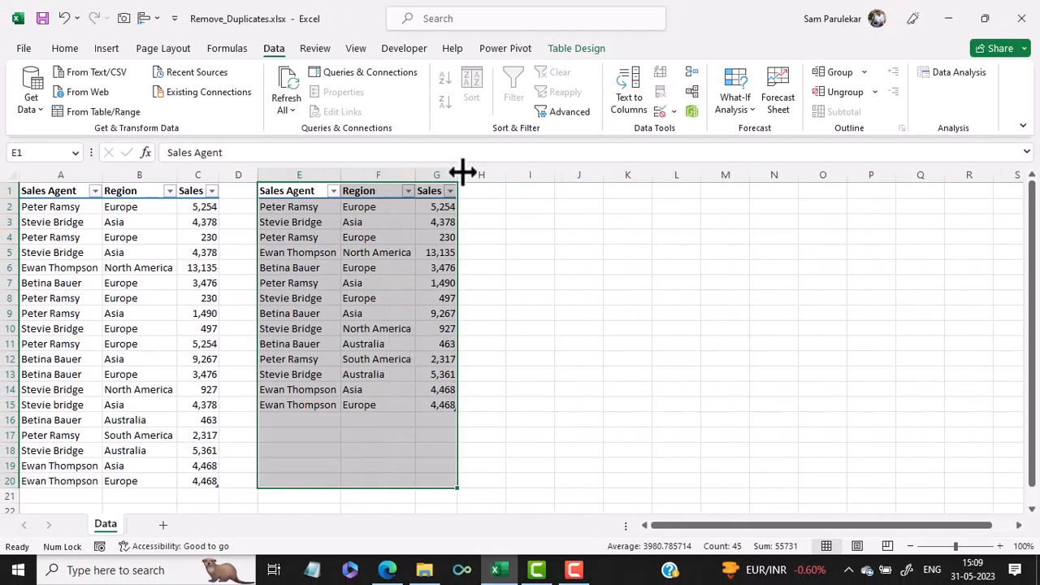
click(565, 327)
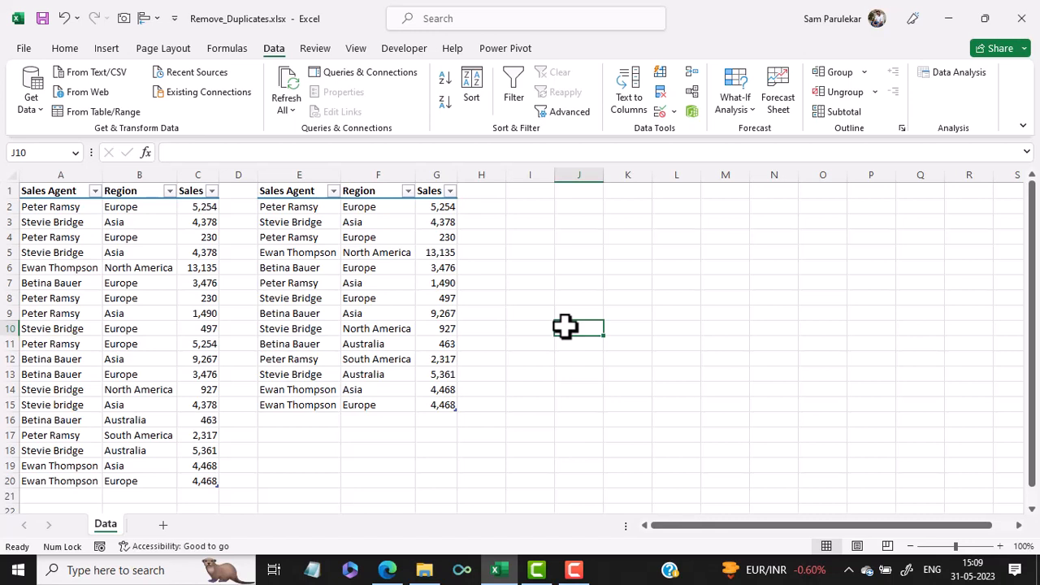
- Switch to the remove duplicates workbook in Excel for the web and look over its sales table
click(387, 570)
scroll(268, 359, down, 1)
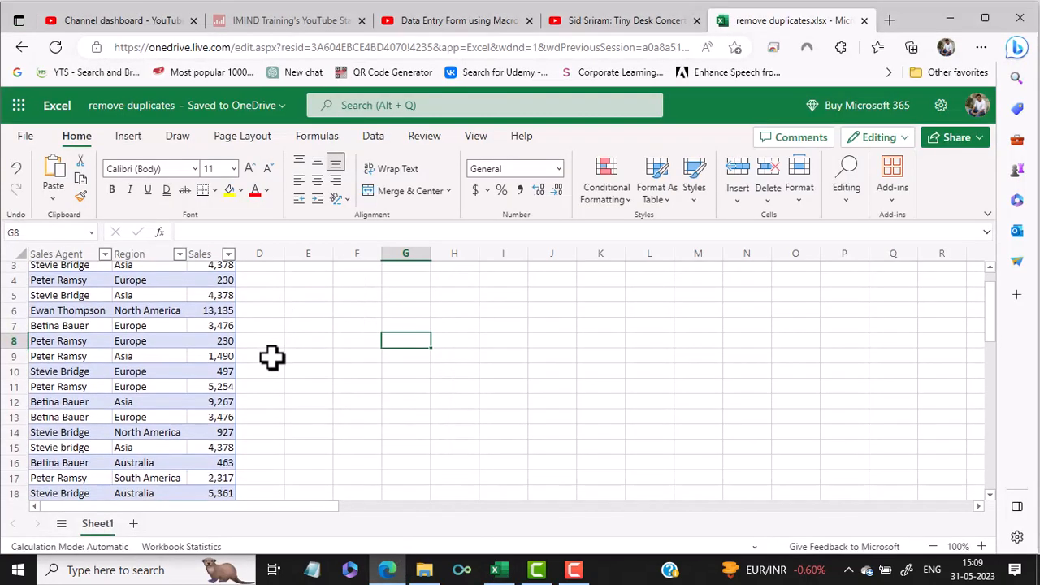
scroll(281, 353, up, 1)
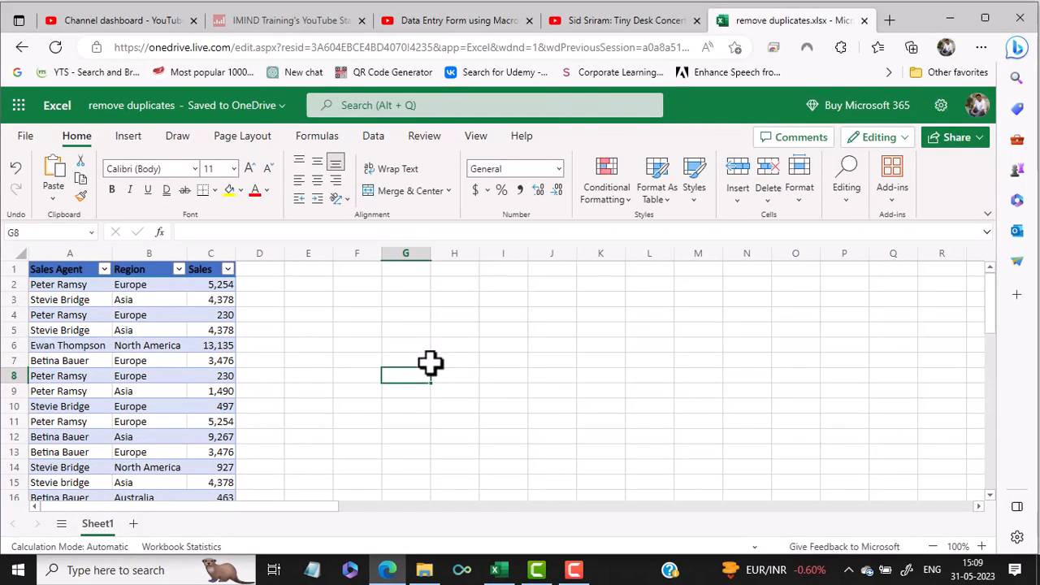
click(148, 375)
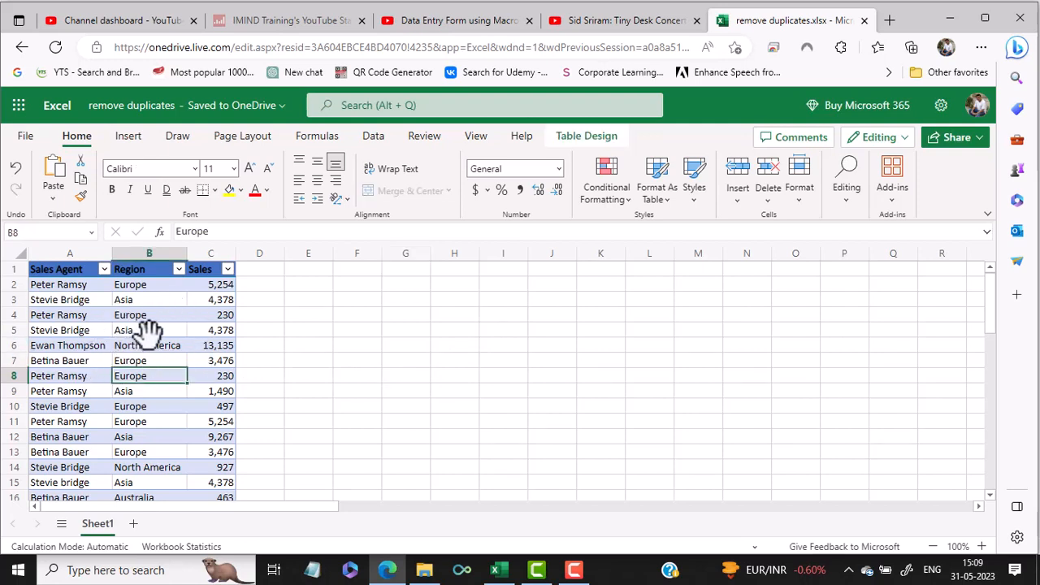
- Enter the formula =UNIQUE(Tsales) in cell E2
click(320, 282)
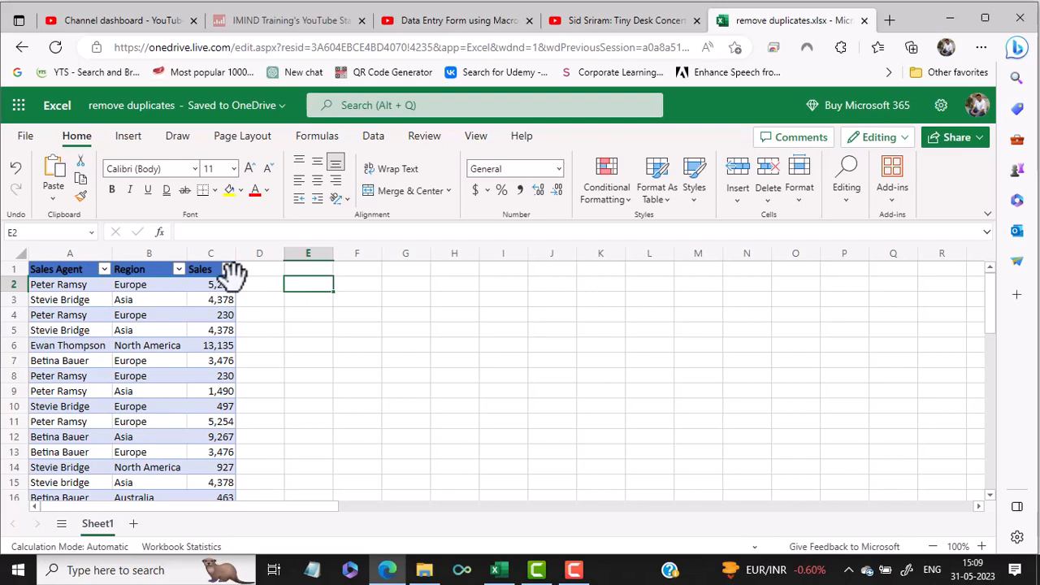
text(=uni)
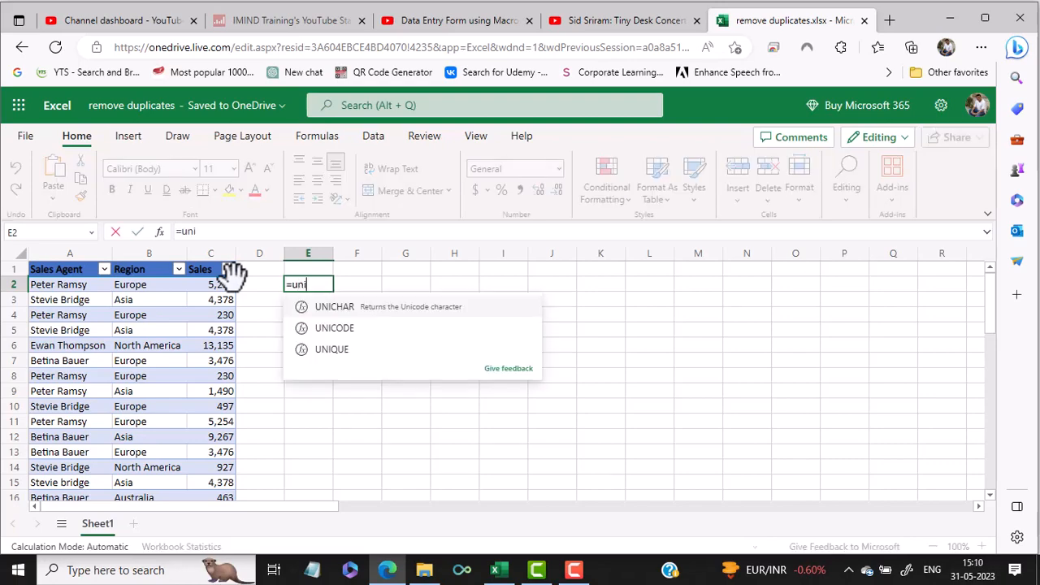
text(que)
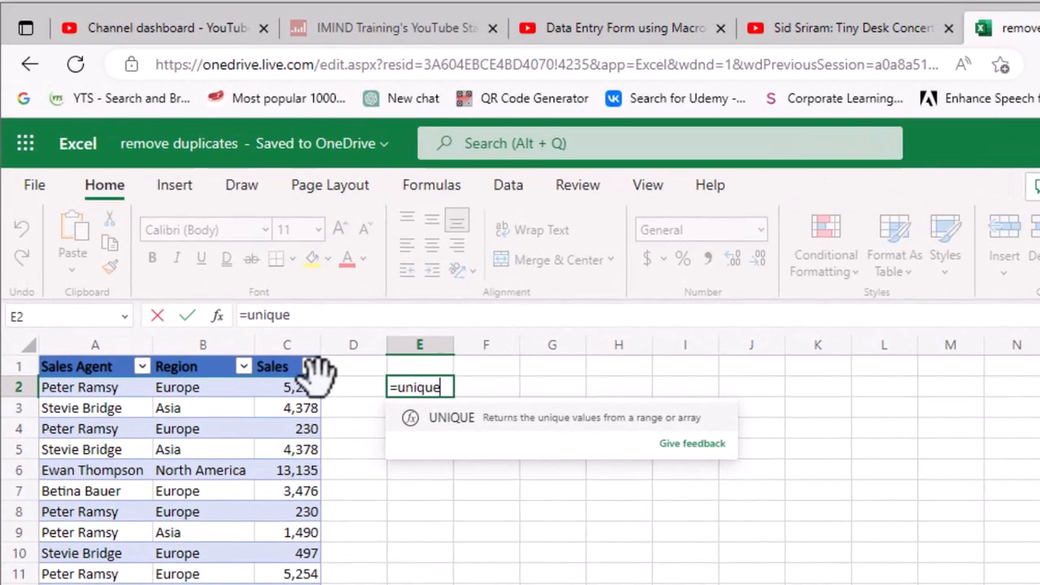
text(()
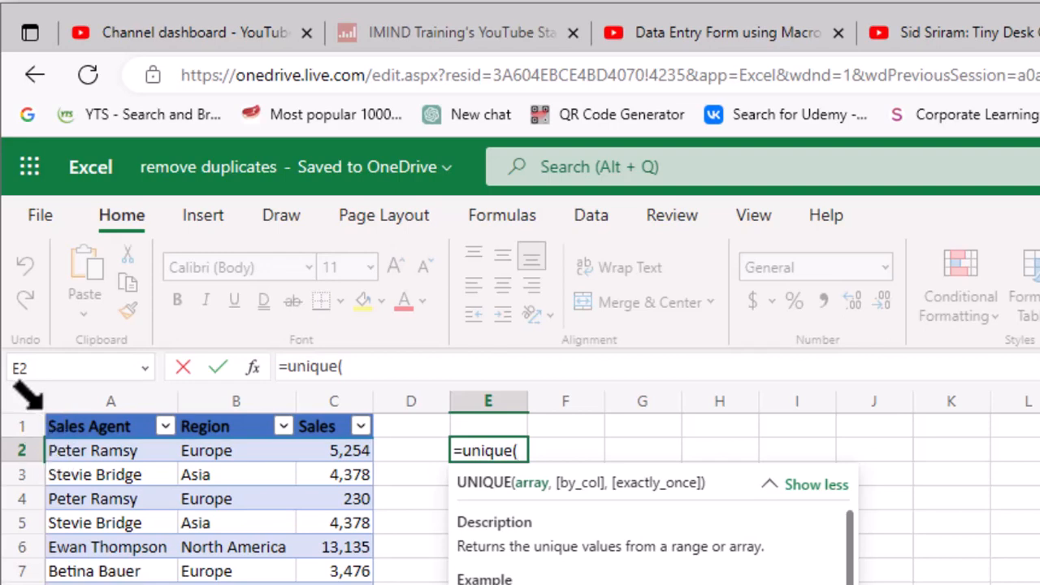
text(Tsales)
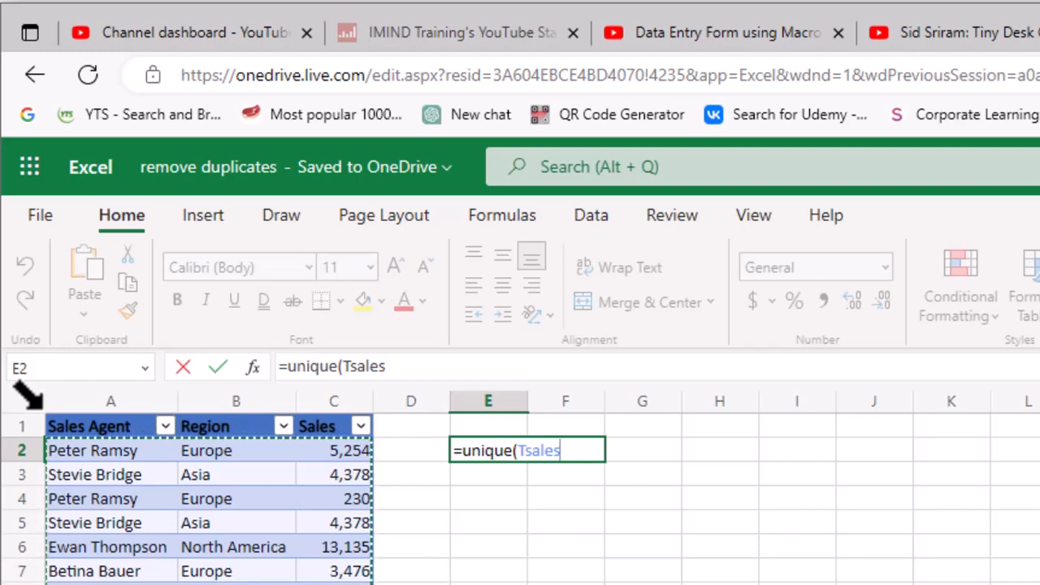
text())
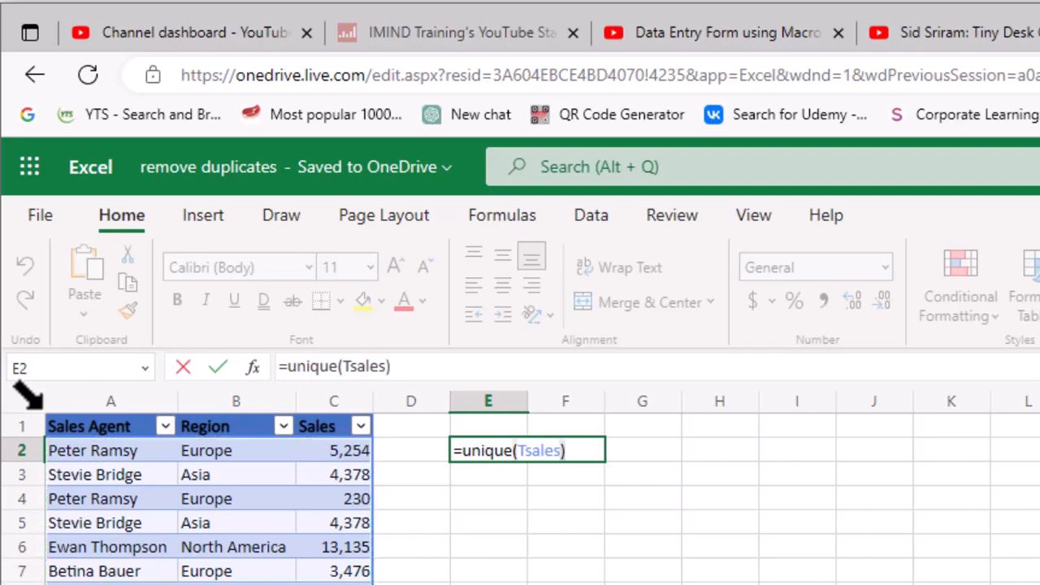
key(Return)
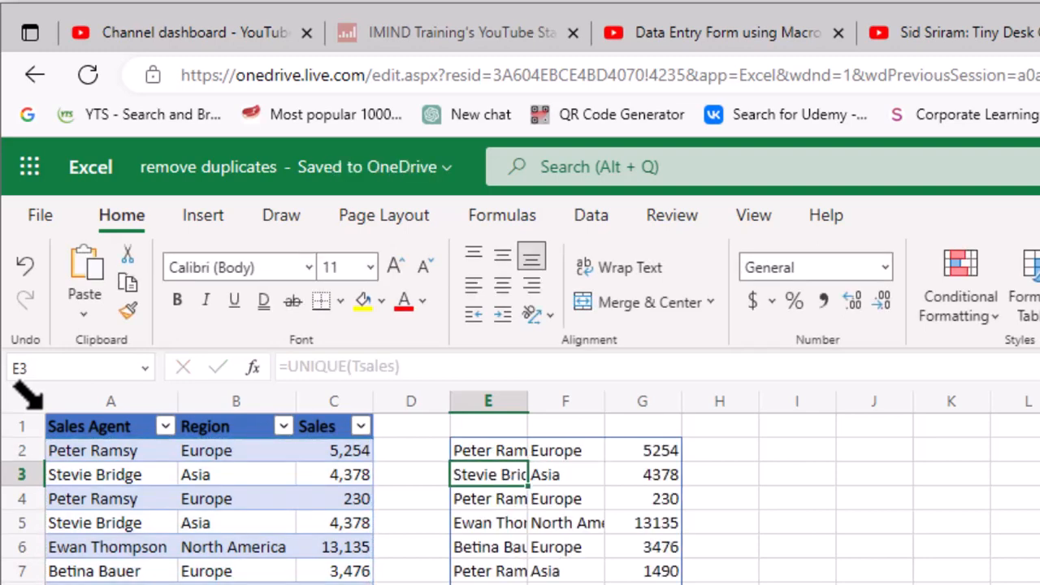
- Set the sheet zoom to 90% and autofit column E to its contents
scroll(621, 573, down, 3)
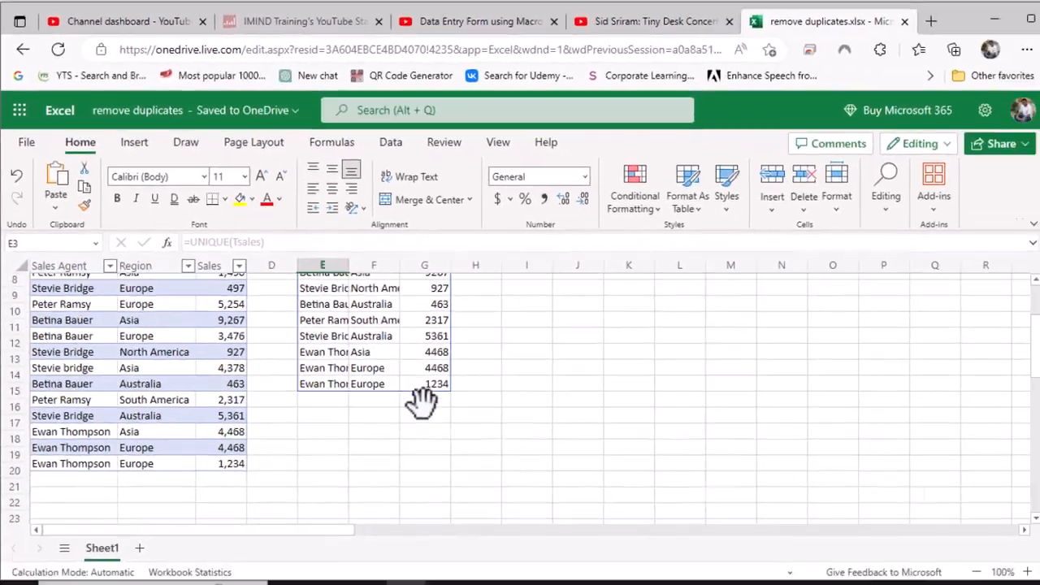
scroll(422, 401, up, 1)
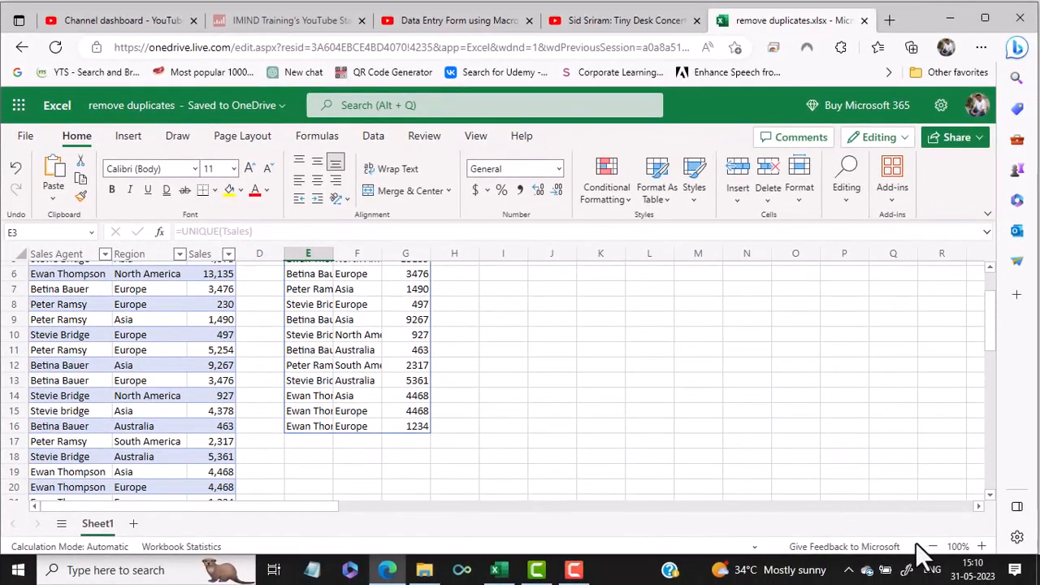
click(936, 545)
scroll(565, 414, up, 2)
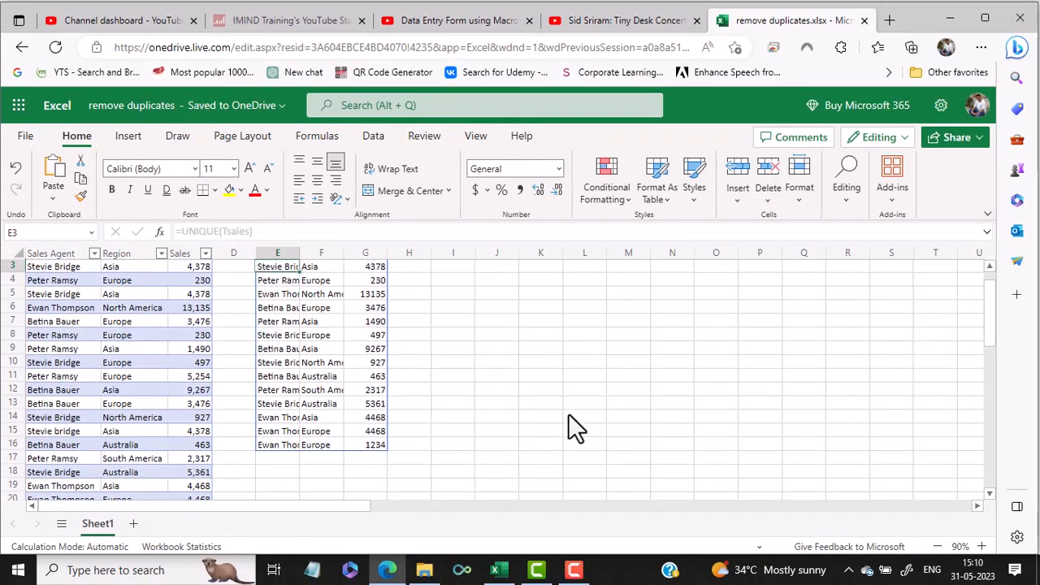
double_click(300, 252)
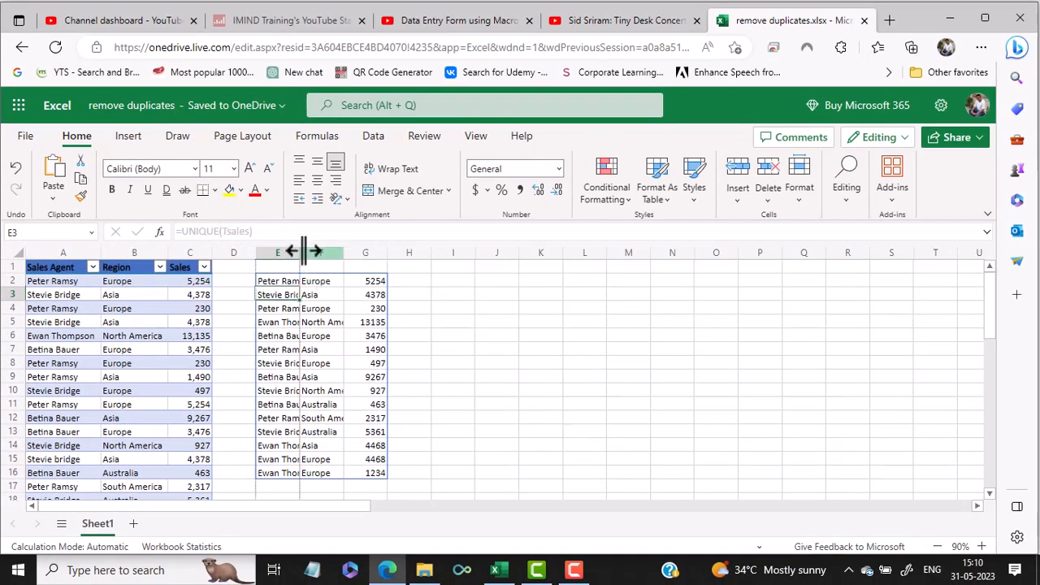
- Copy the table's last record in A21:C21 and paste it into row 22
scroll(435, 291, down, 2)
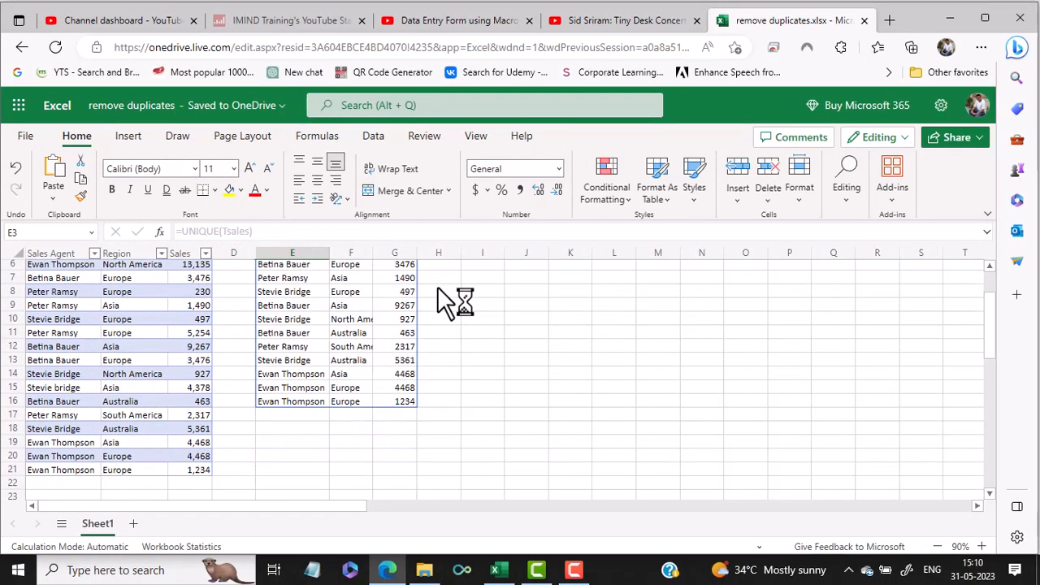
drag(61, 470, 213, 470)
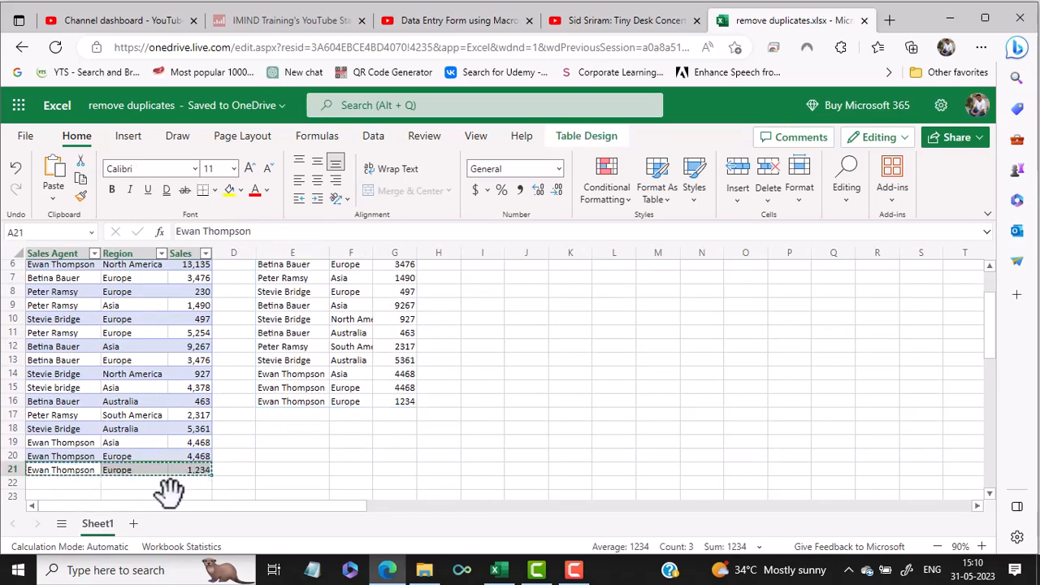
key(ctrl+c)
click(65, 483)
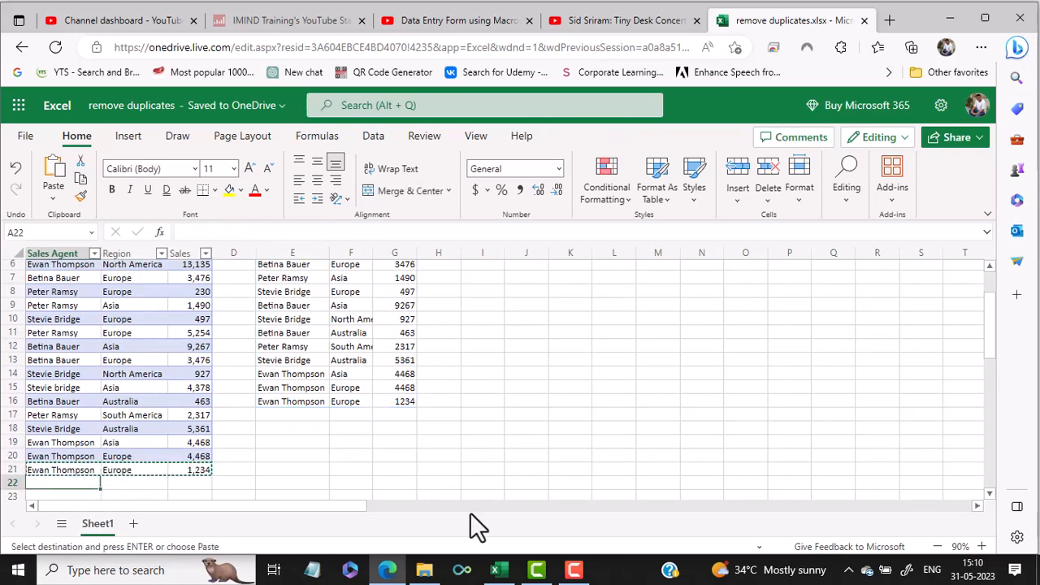
key(ctrl+v)
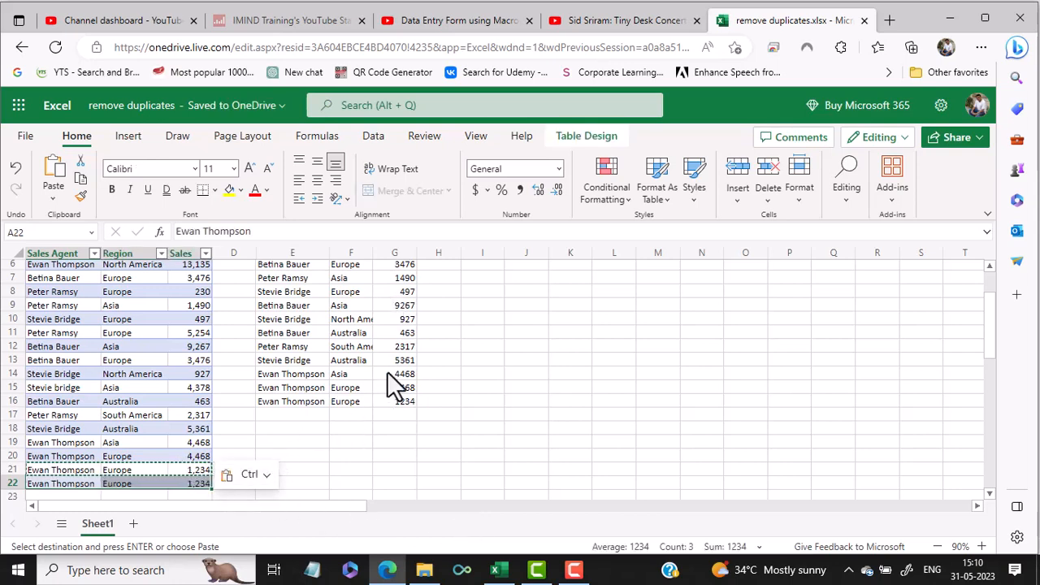
- Set the sales value in C22 to 235 and select the spilled UNIQUE results in E2:G17
scroll(388, 373, up, 1)
scroll(388, 373, down, 1)
click(174, 481)
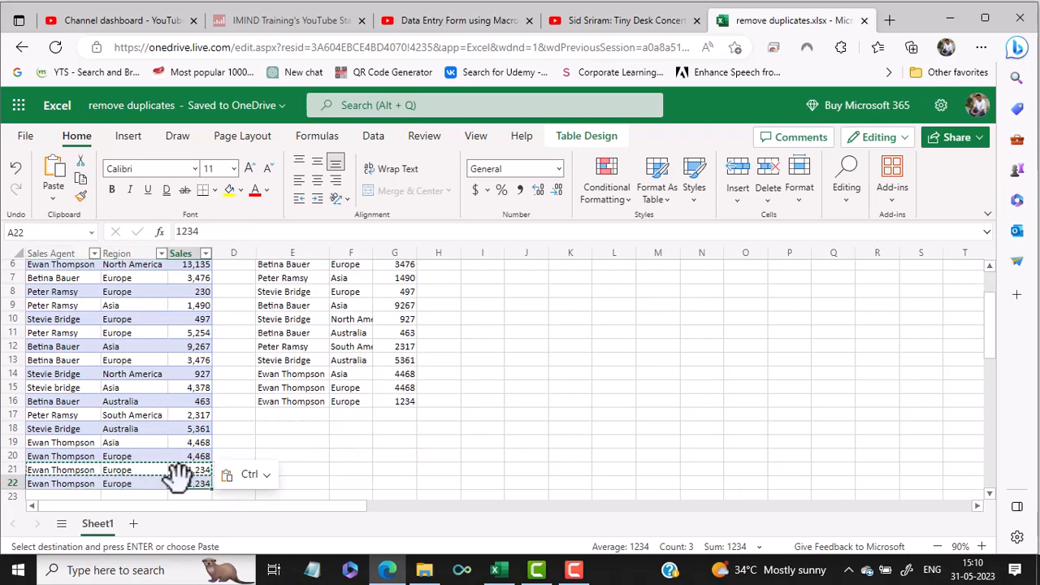
text(235)
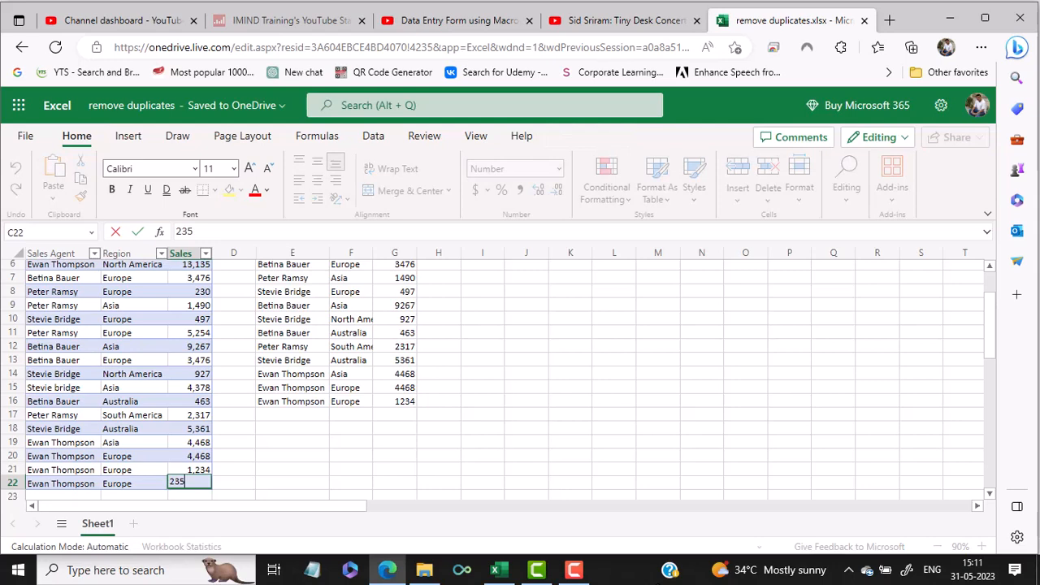
key(Return)
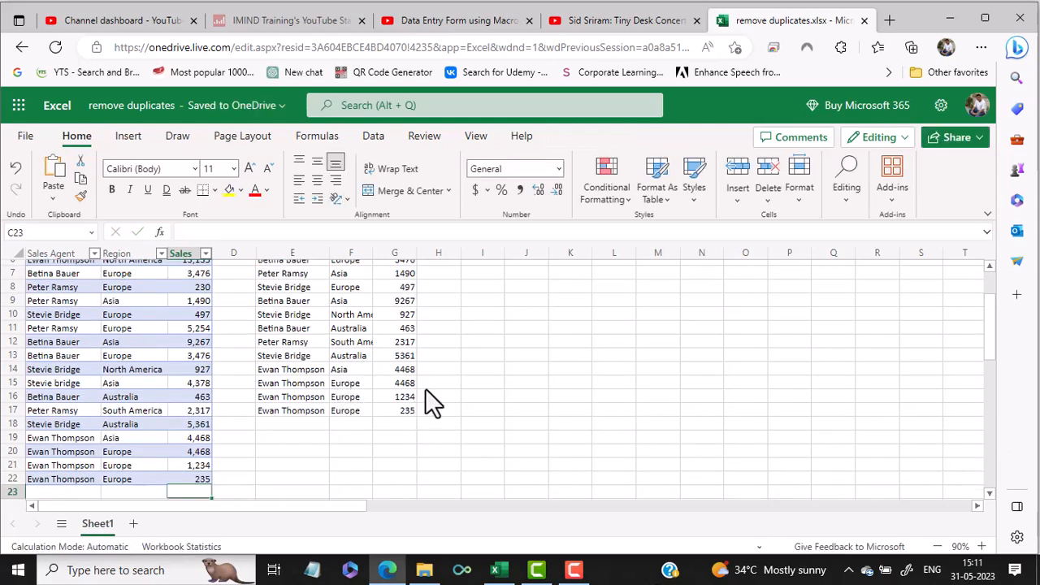
scroll(366, 426, up, 3)
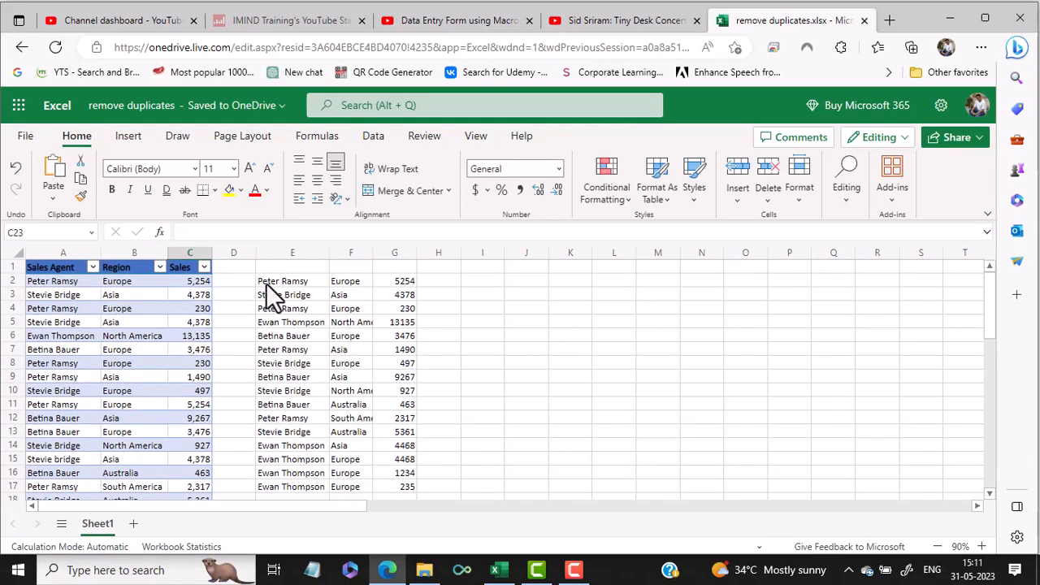
drag(276, 281, 387, 481)
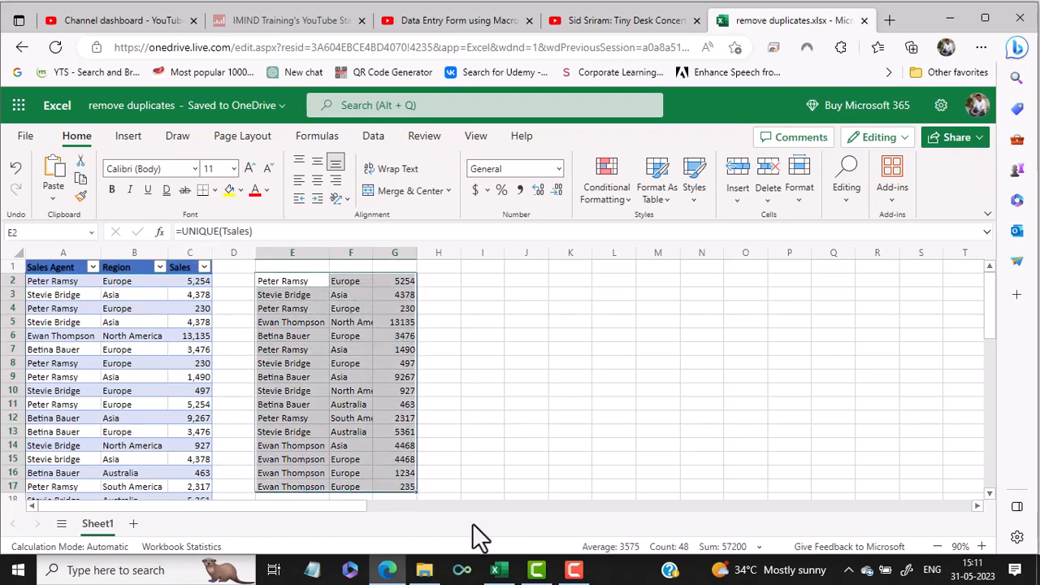
- Switch to the Remove_Duplicates workbook in desktop Excel and copy the last sales record in A20:C20 into row 21
click(496, 570)
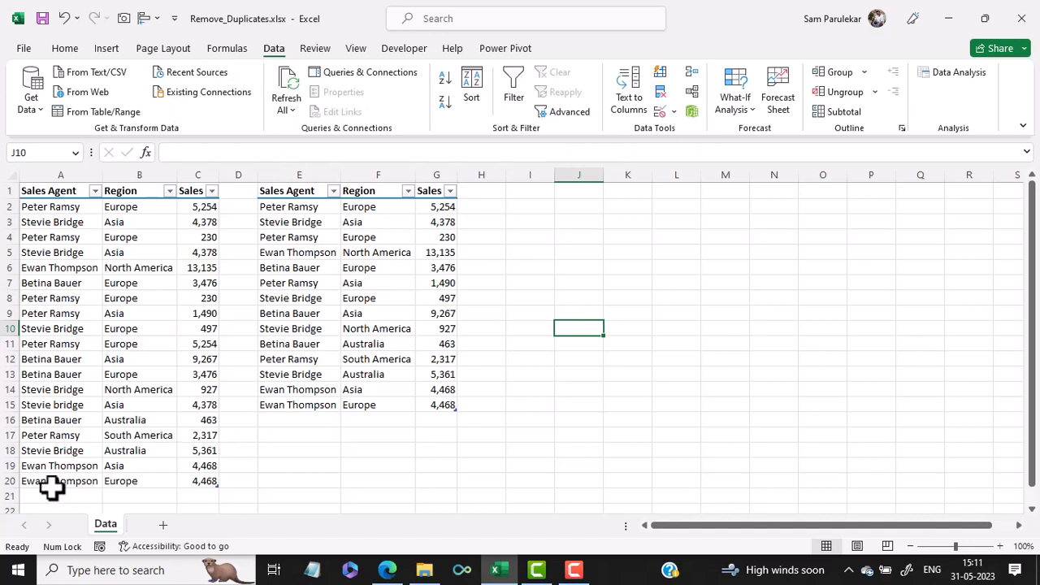
drag(51, 485, 199, 484)
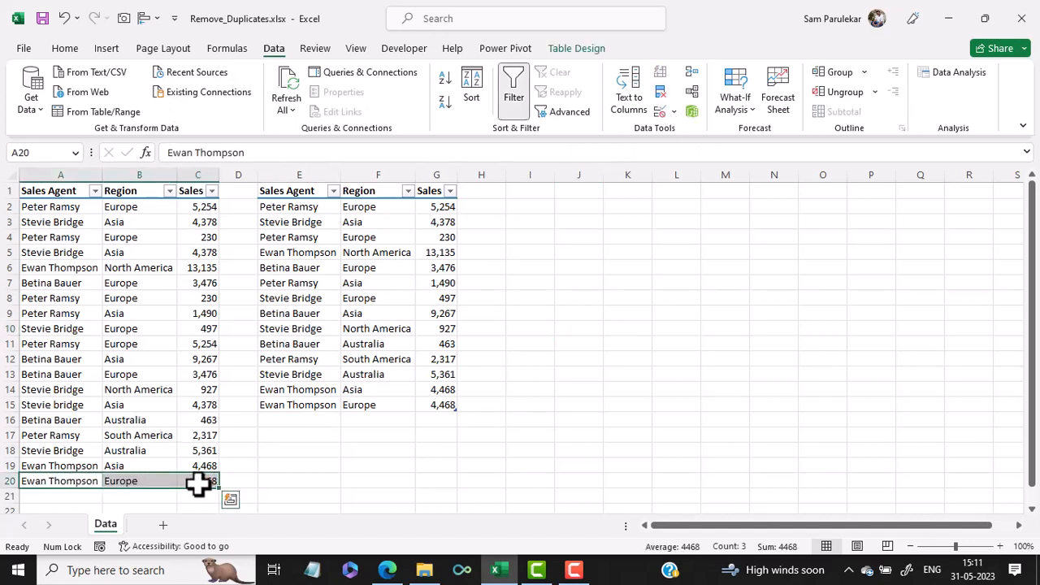
key(ctrl+c)
key(ctrl+q)
click(51, 496)
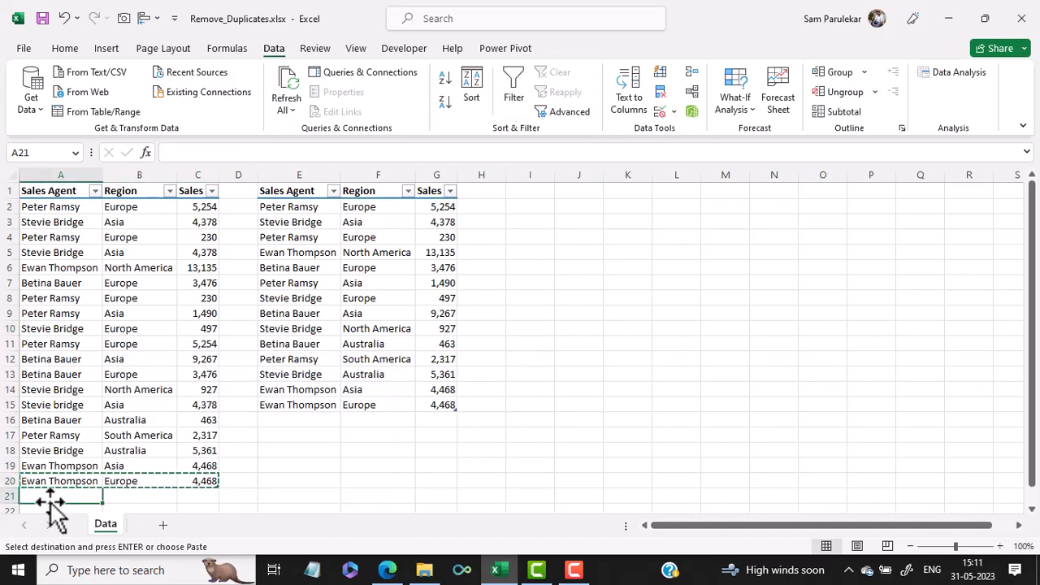
key(ctrl+v)
key(ctrl)
key(Escape)
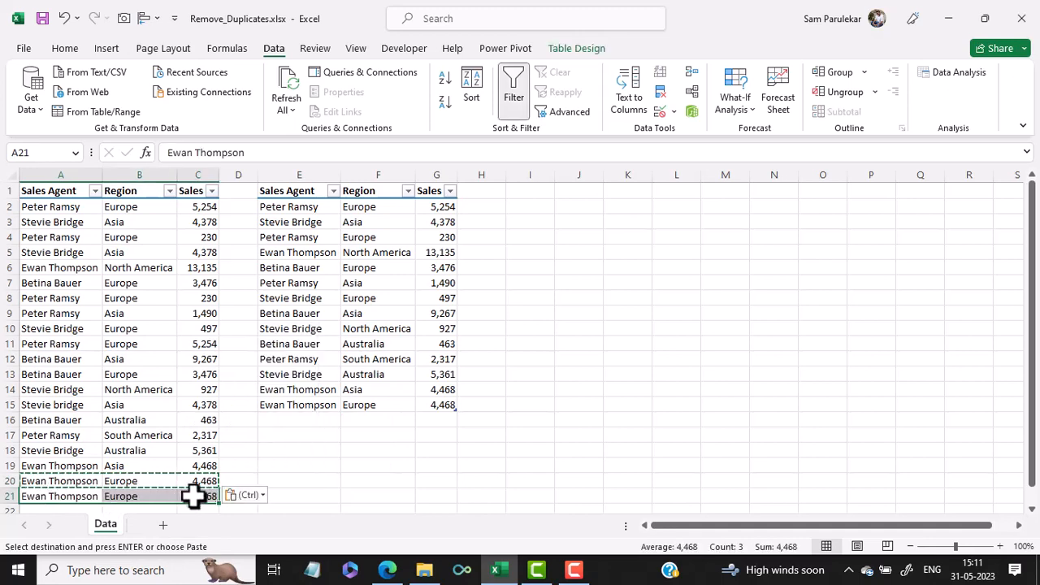
- Set the sales value of the new record in C21 to 1234
click(193, 495)
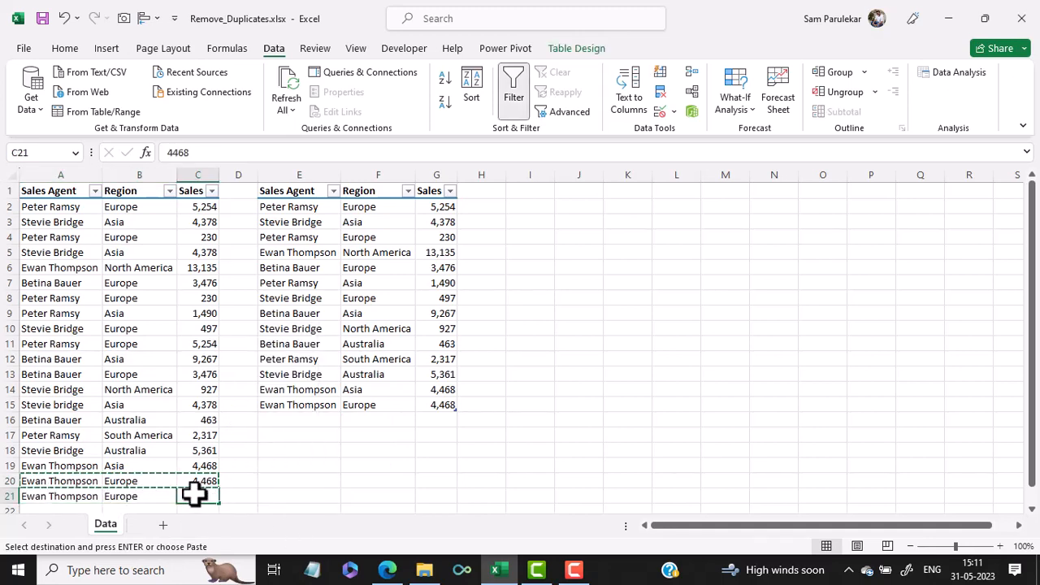
text(1234)
key(Return)
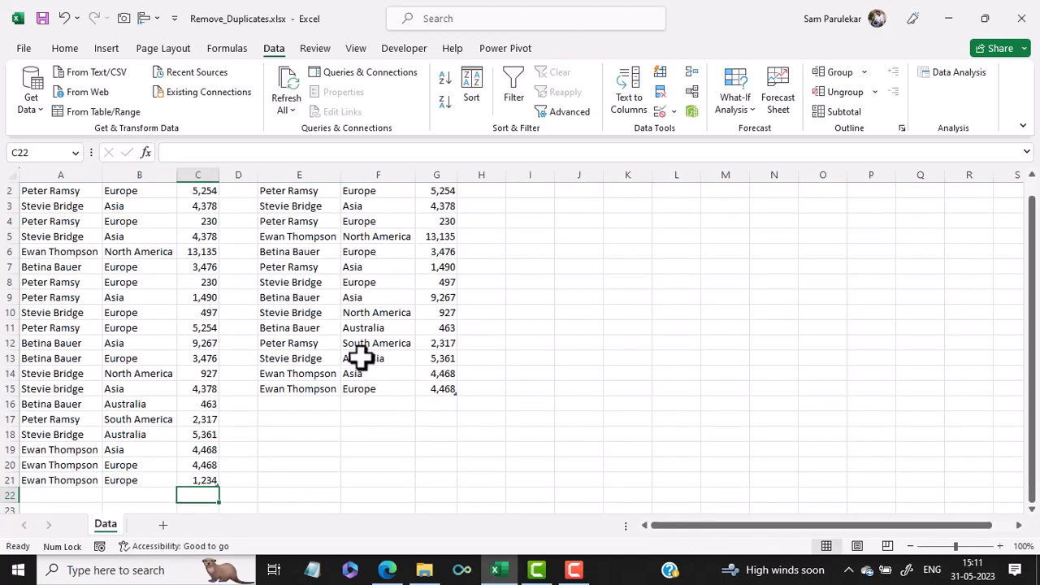
scroll(337, 320, up, 1)
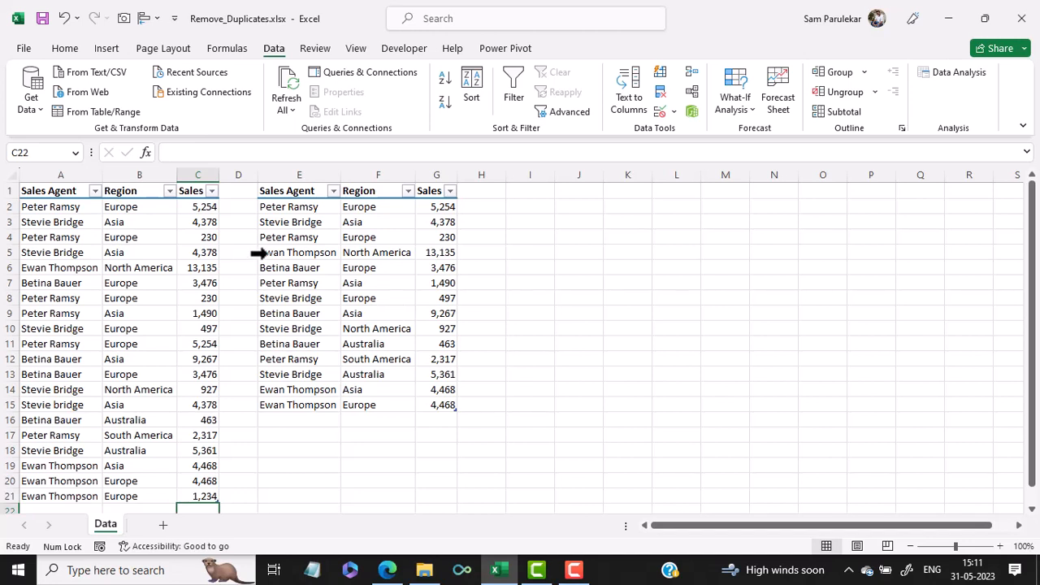
- Load the original sales table into Power Query and remove duplicate rows across the Sales Agent, Region and Sales columns
click(78, 262)
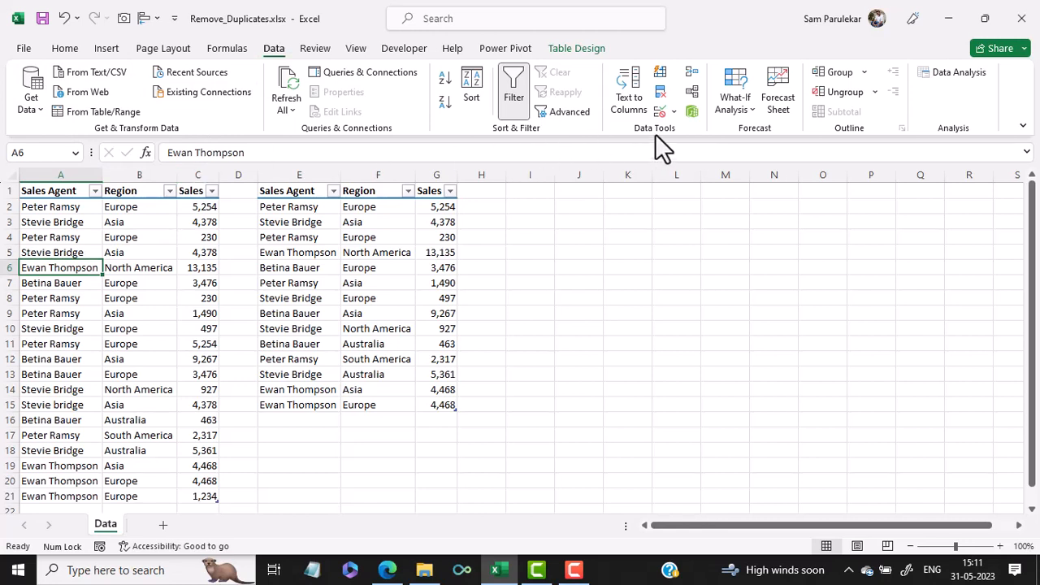
click(111, 115)
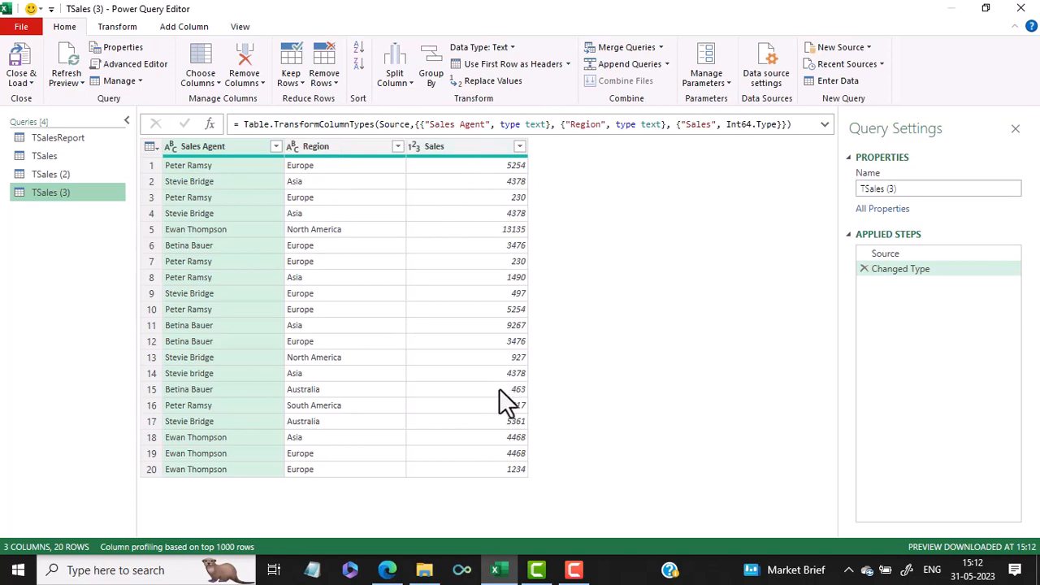
shift+click(472, 149)
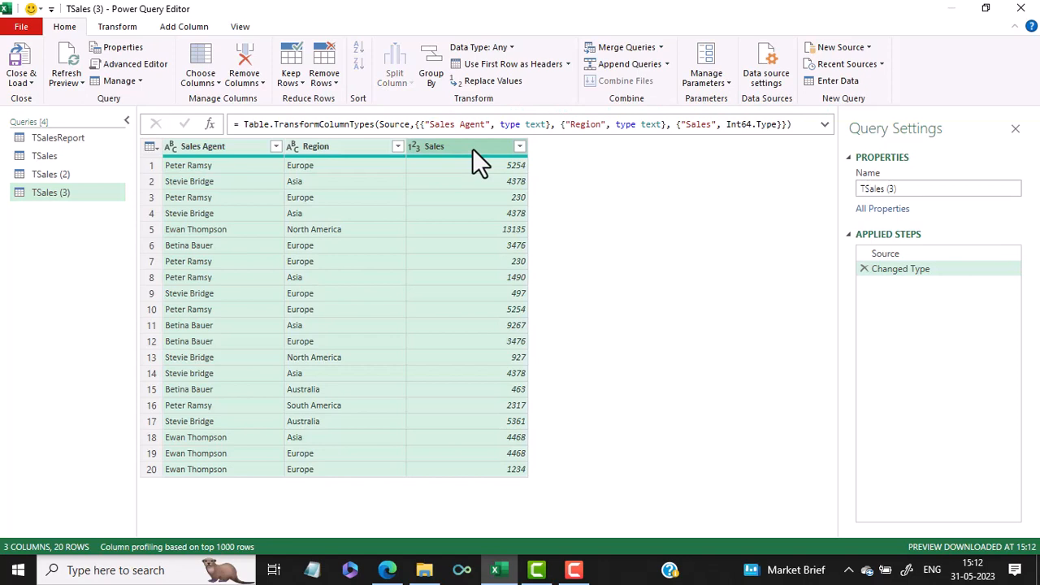
right_click(479, 163)
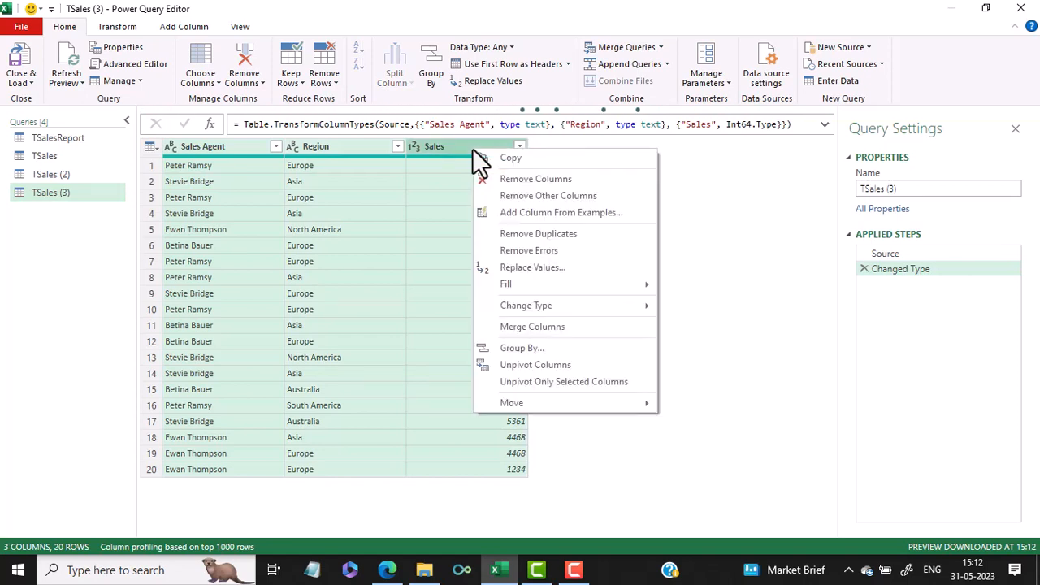
click(515, 233)
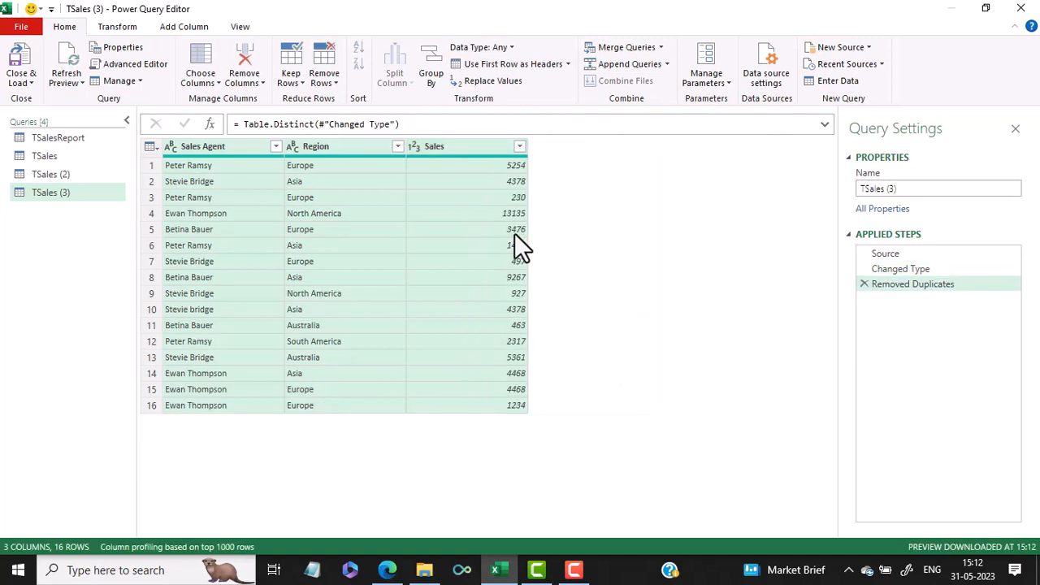
- Load the query result as a table into the existing Data worksheet, starting at cell I2
click(25, 84)
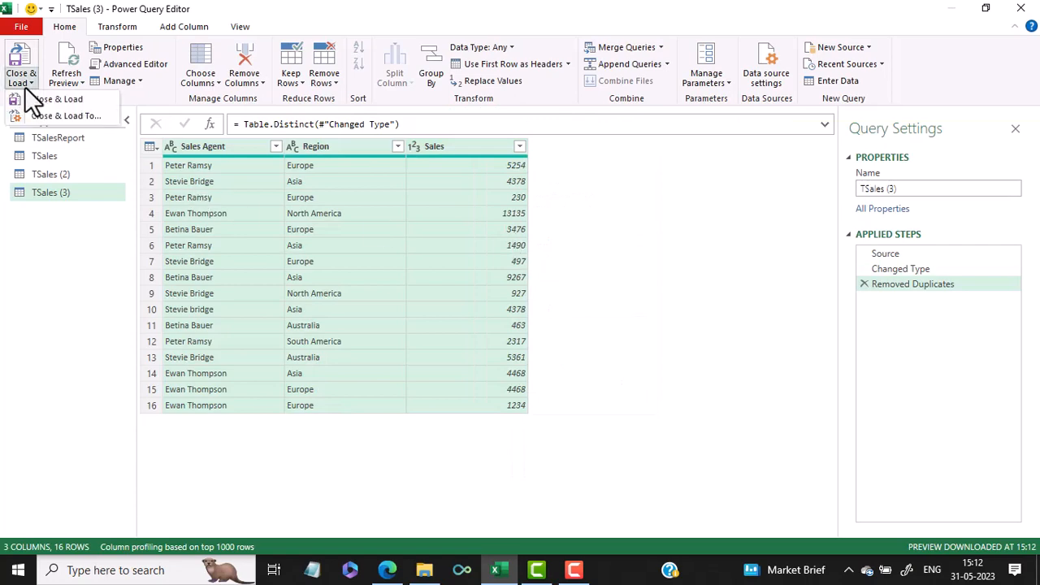
click(62, 117)
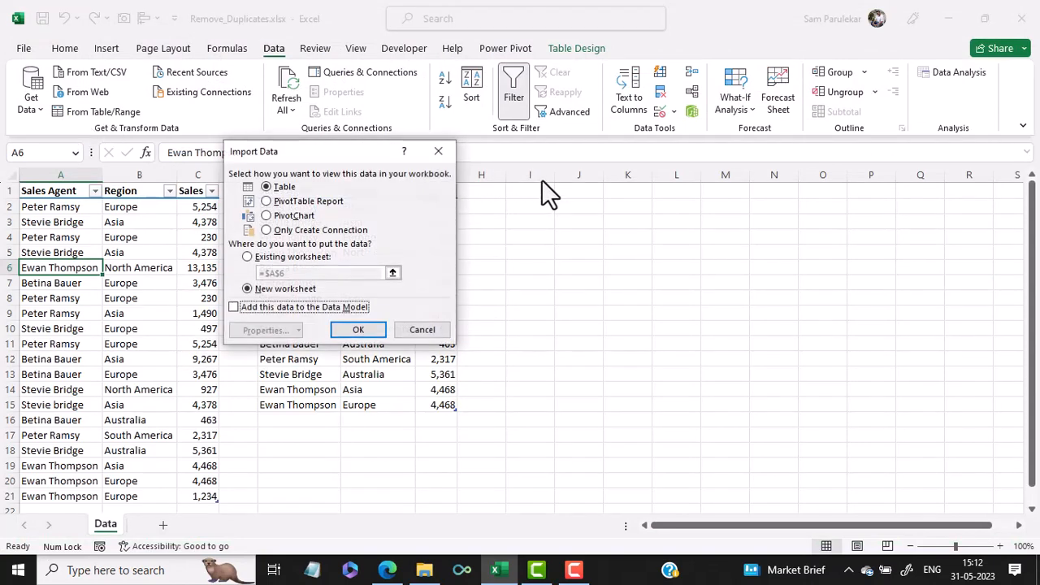
drag(331, 166, 646, 195)
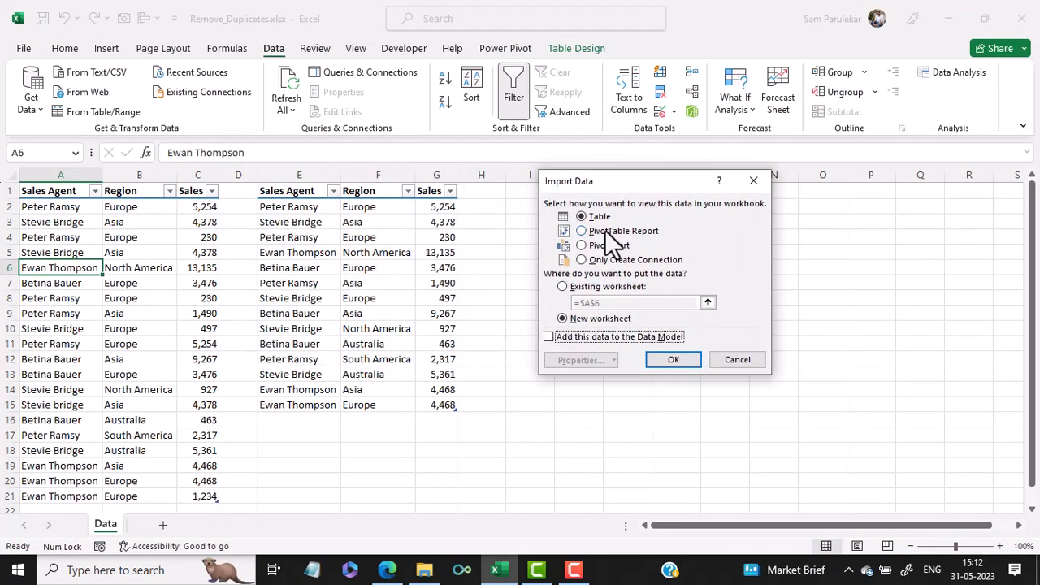
click(562, 286)
drag(622, 302, 517, 311)
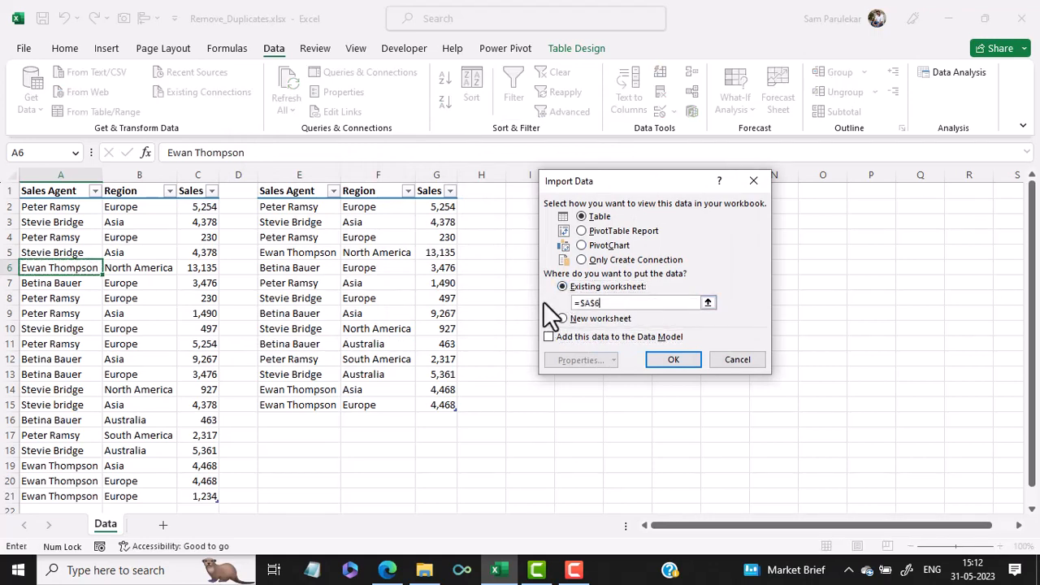
drag(615, 301, 496, 300)
drag(585, 189, 644, 201)
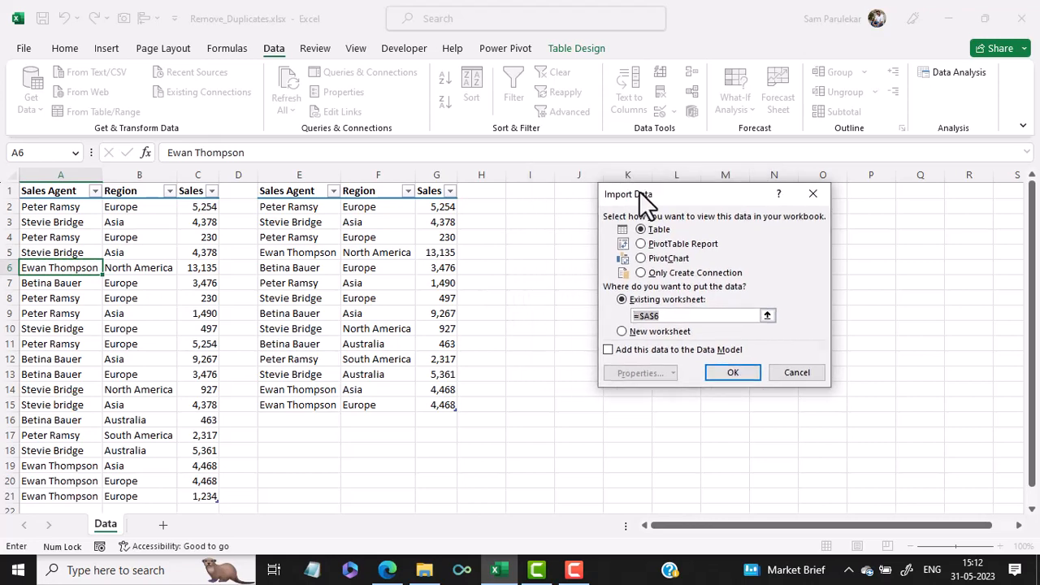
click(540, 208)
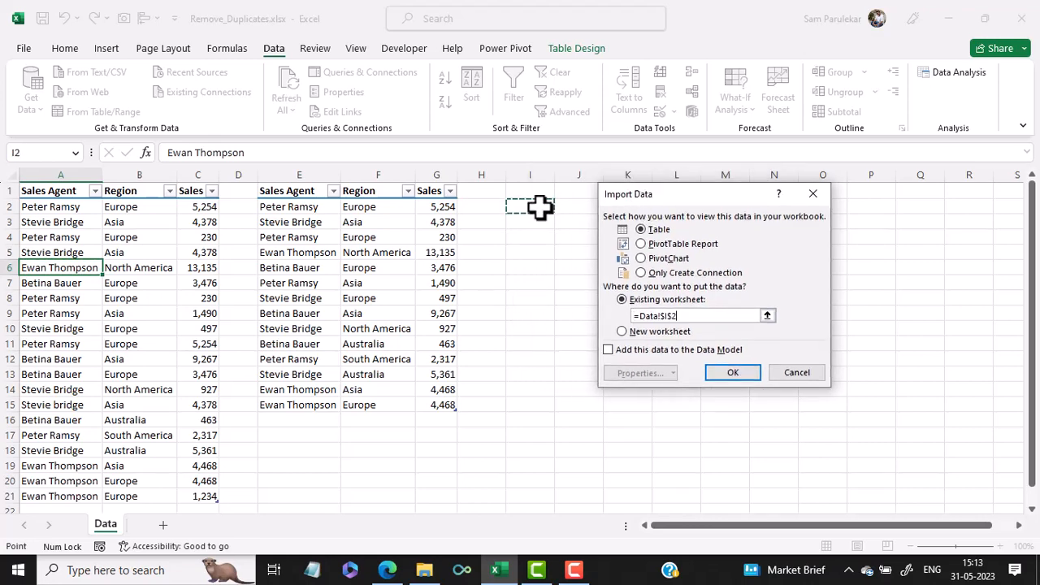
click(743, 374)
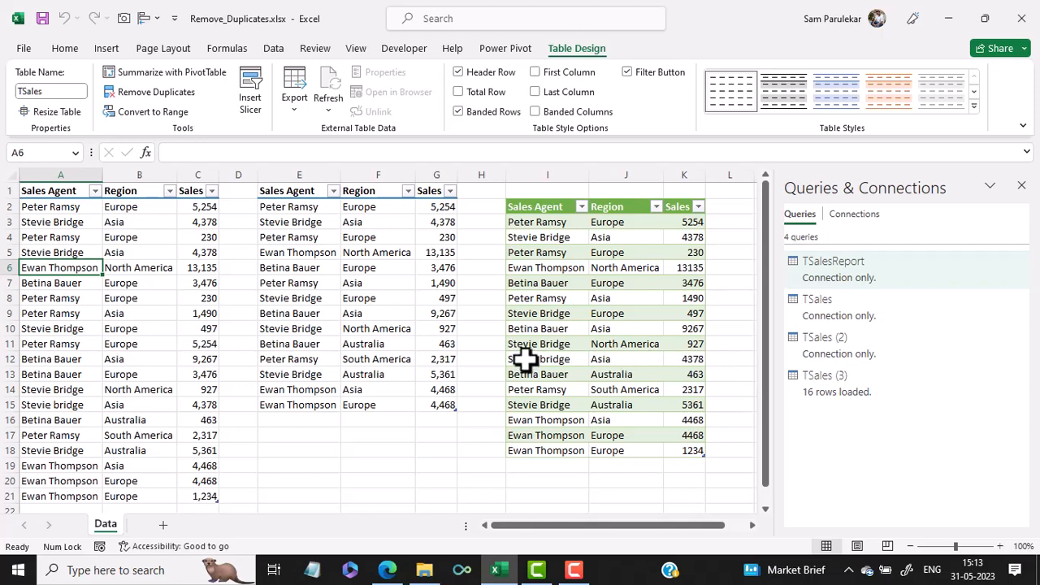
- Compare the Asia records in rows 4 and 12 of the loaded query table for differences in the agent's name
drag(524, 358, 673, 355)
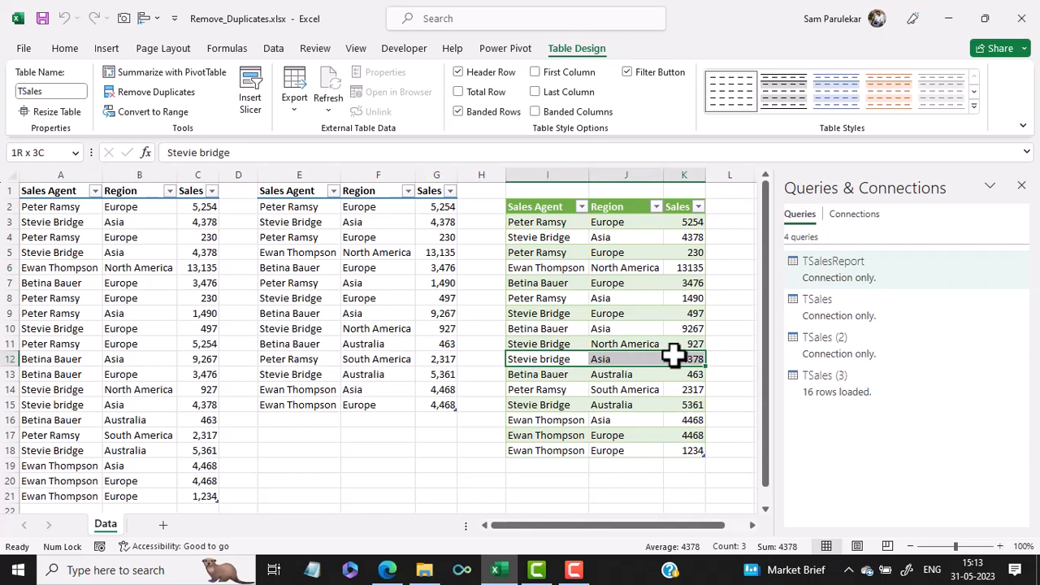
drag(674, 355, 674, 355)
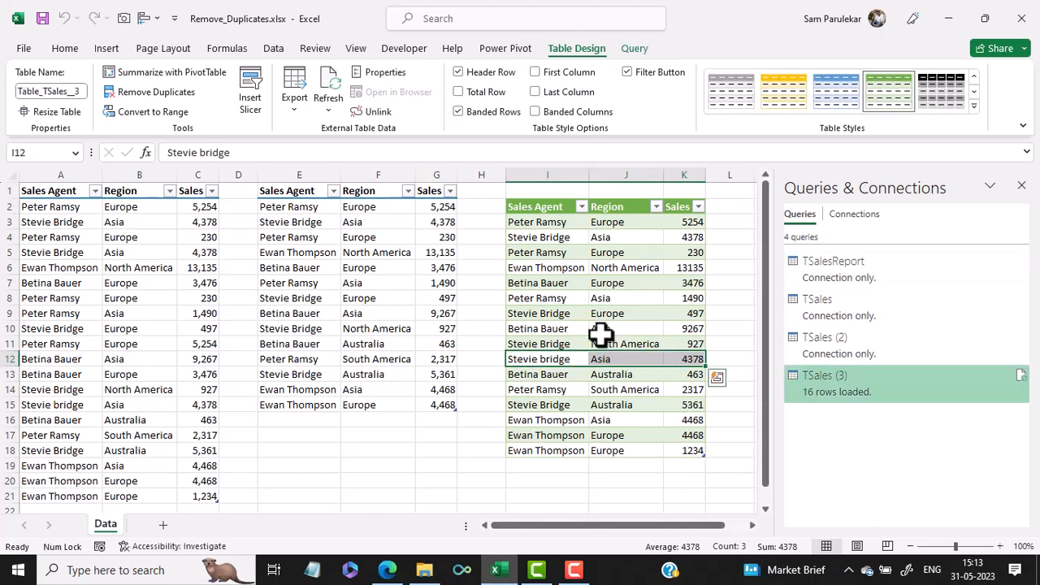
drag(515, 311, 669, 299)
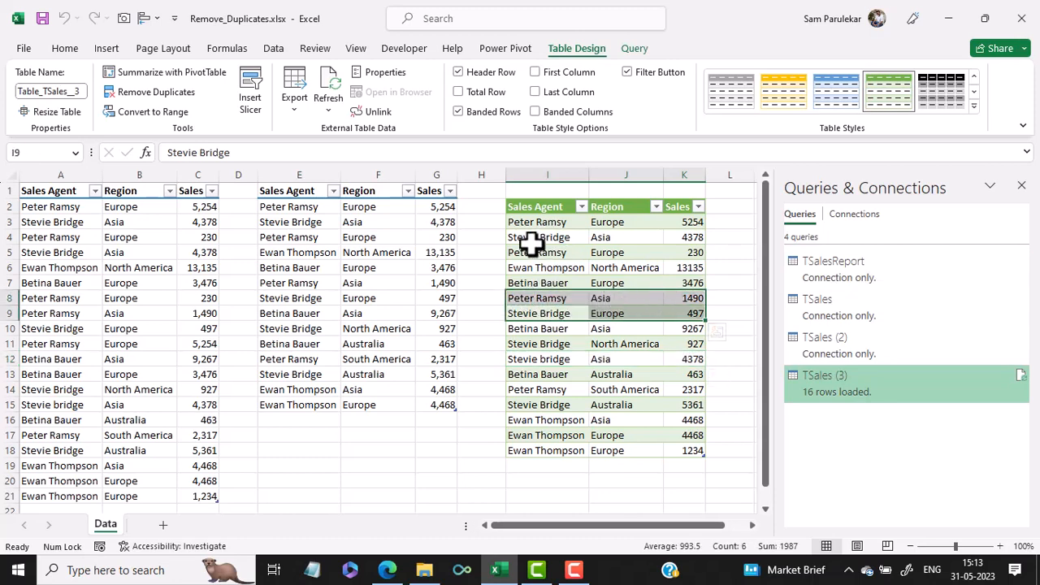
drag(532, 237, 691, 236)
drag(512, 359, 671, 355)
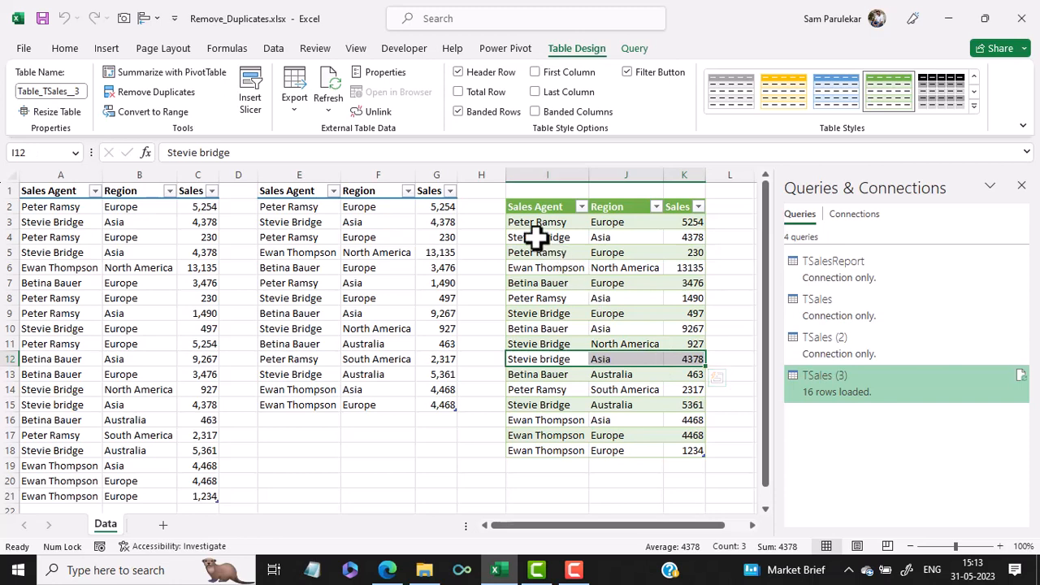
drag(536, 237, 691, 239)
drag(516, 359, 655, 353)
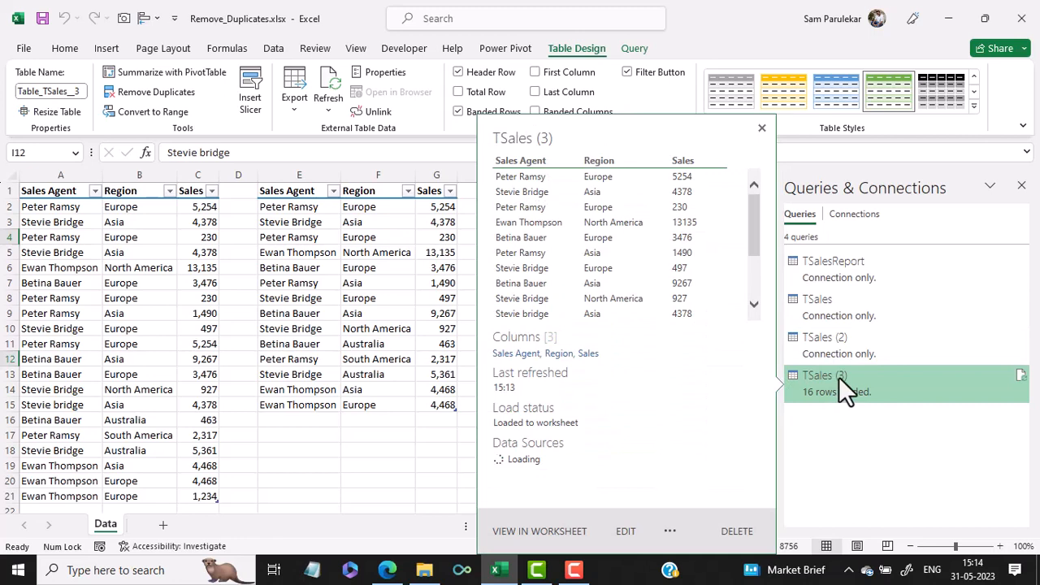
- Reopen the TSales (3) query for editing and apply Capitalize Each Word to the Sales Agent column
double_click(839, 377)
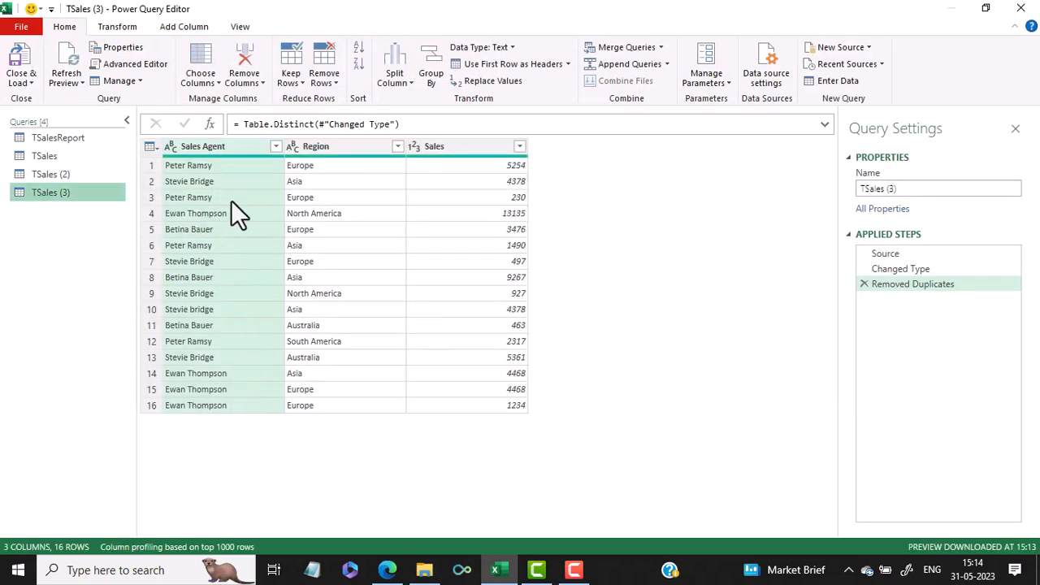
right_click(246, 146)
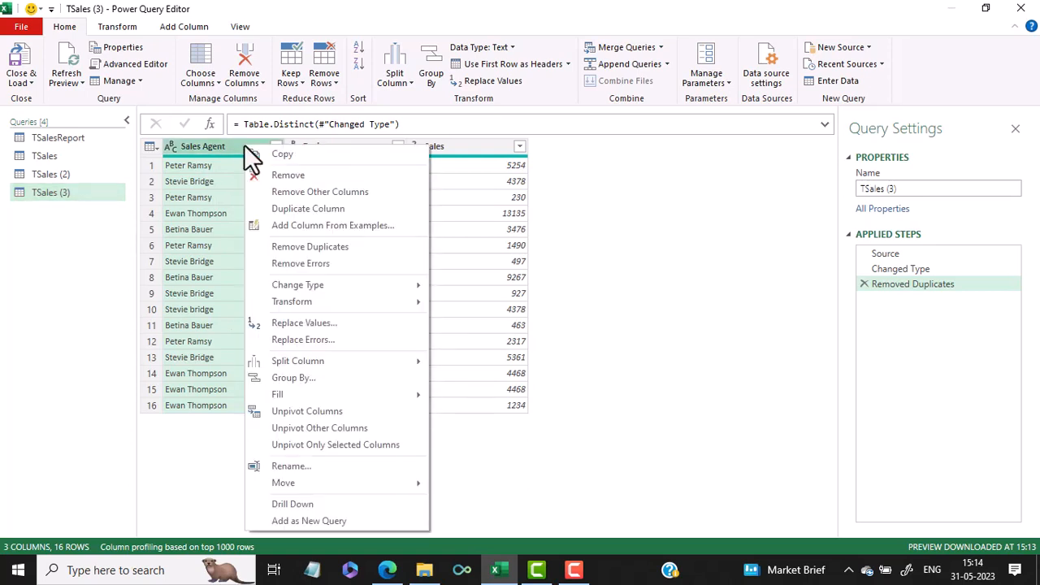
mouse_move(312, 301)
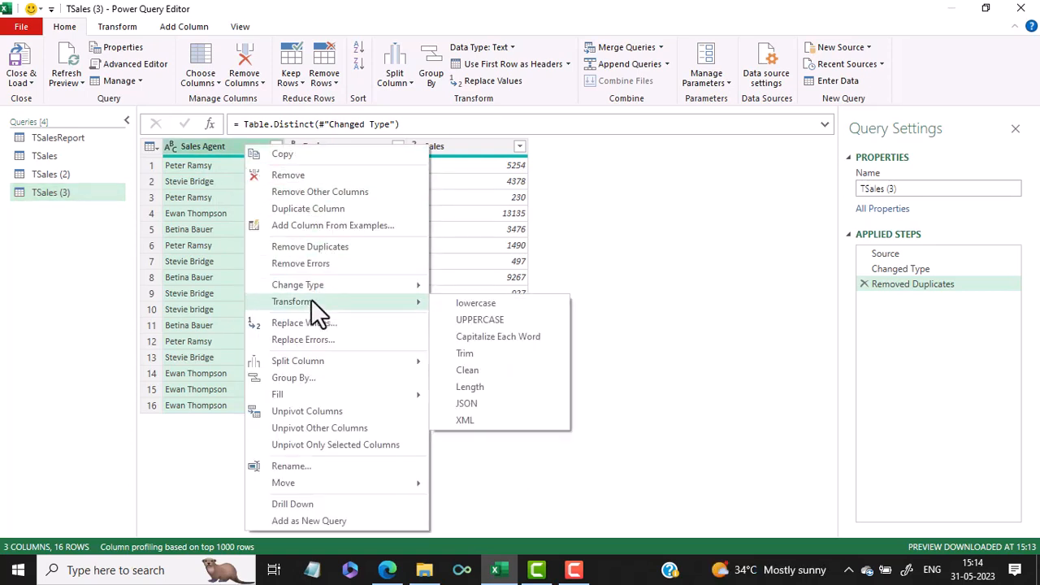
click(498, 337)
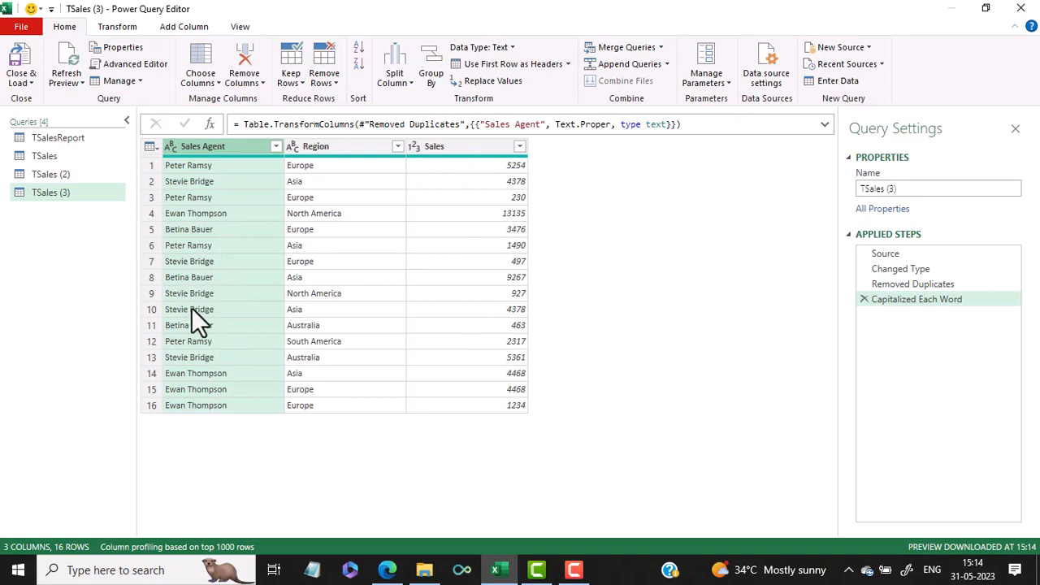
- Remove duplicate rows again across all three query columns and load the updated query back to the worksheet
shift+click(465, 151)
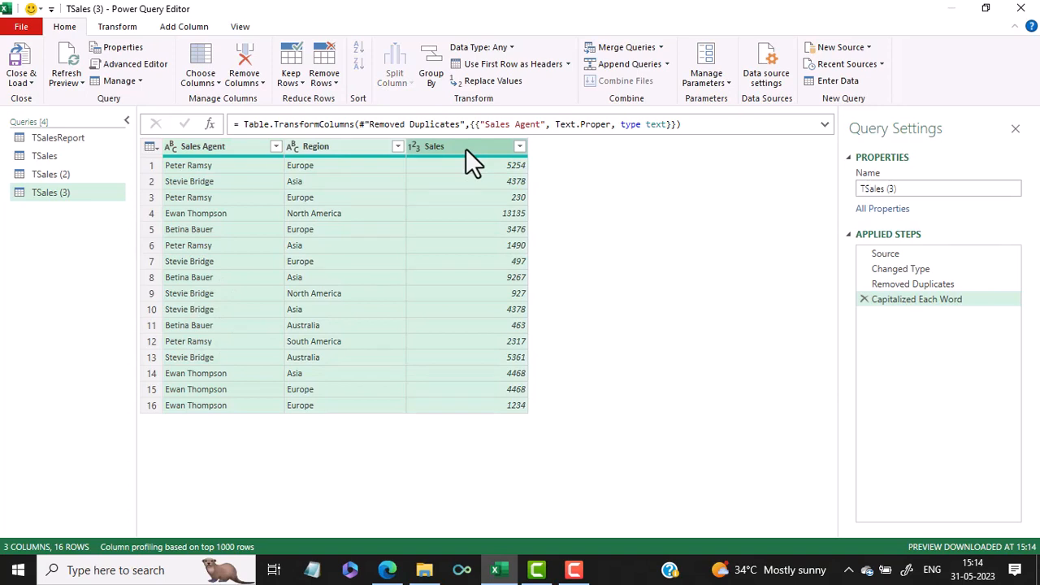
right_click(466, 148)
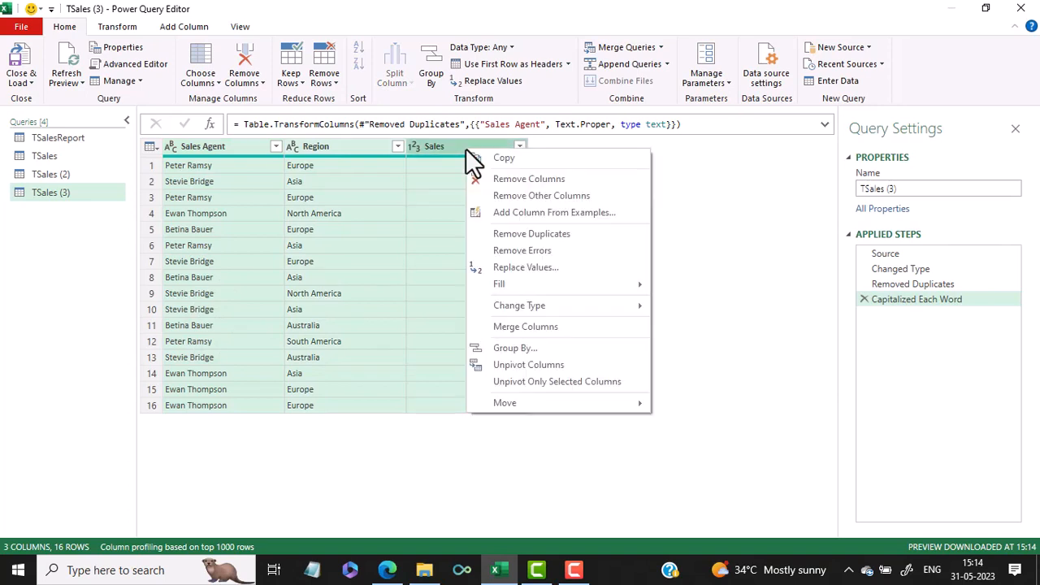
click(513, 232)
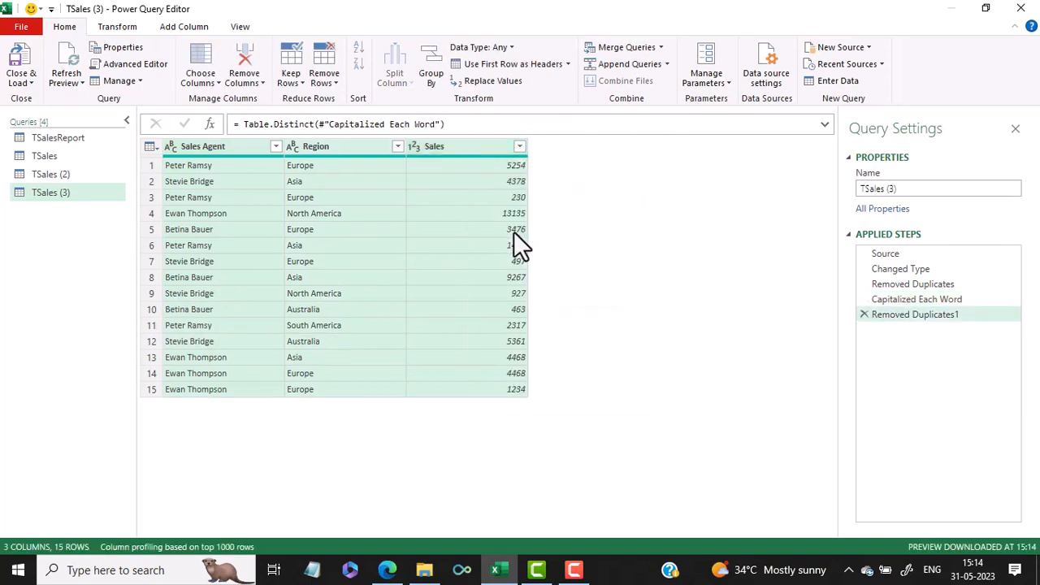
click(22, 82)
click(25, 100)
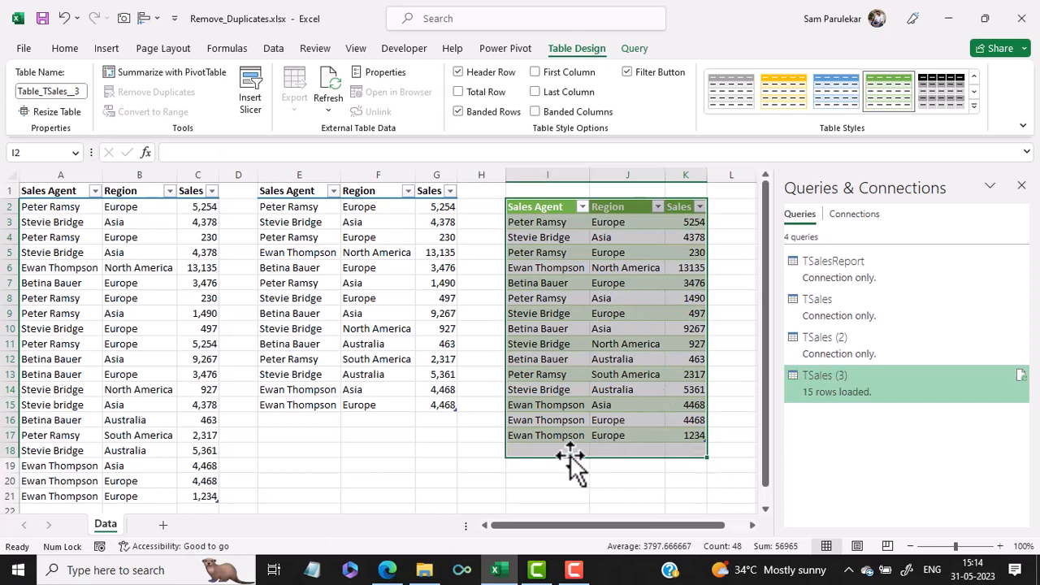
click(486, 461)
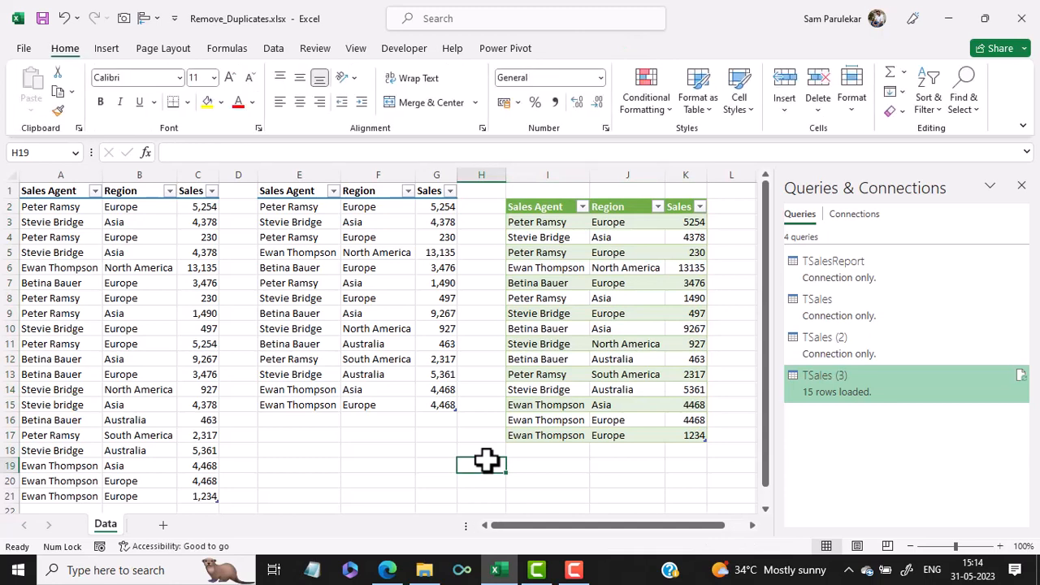